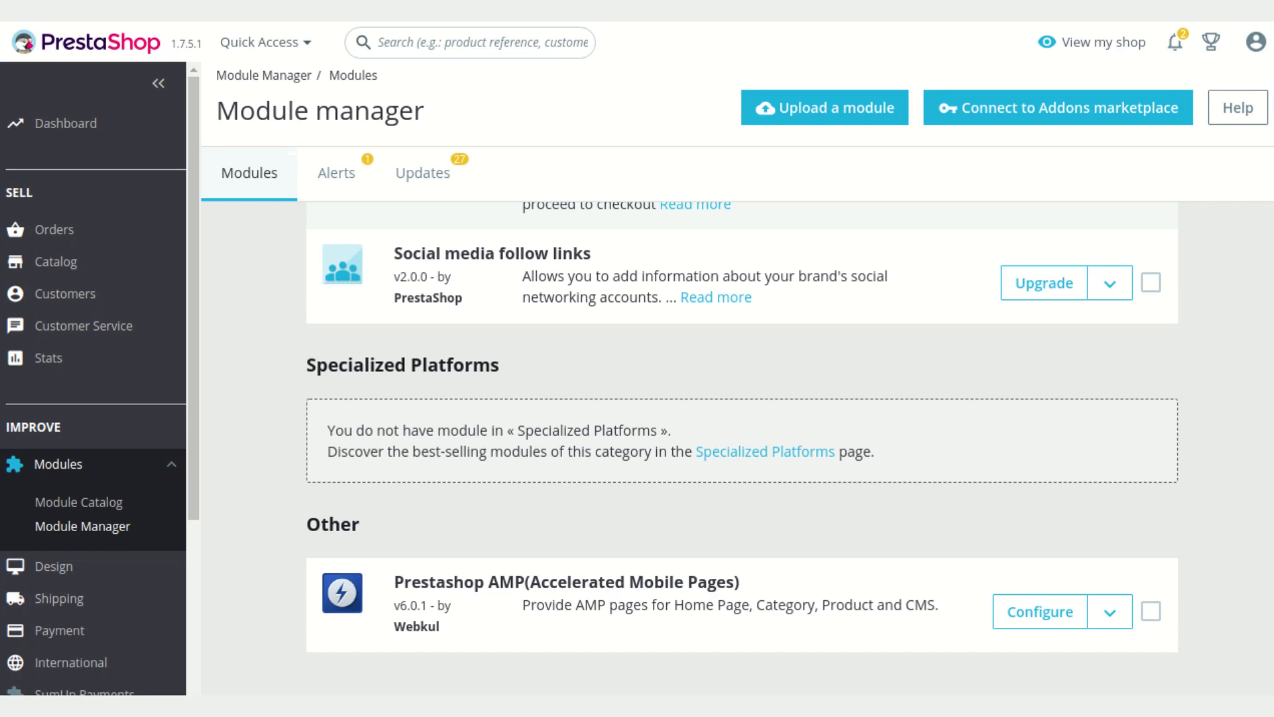
Open the Prestashop AMP module's configuration and review its general settings
{"action": "left_click", "coordinate": [1032, 612]}
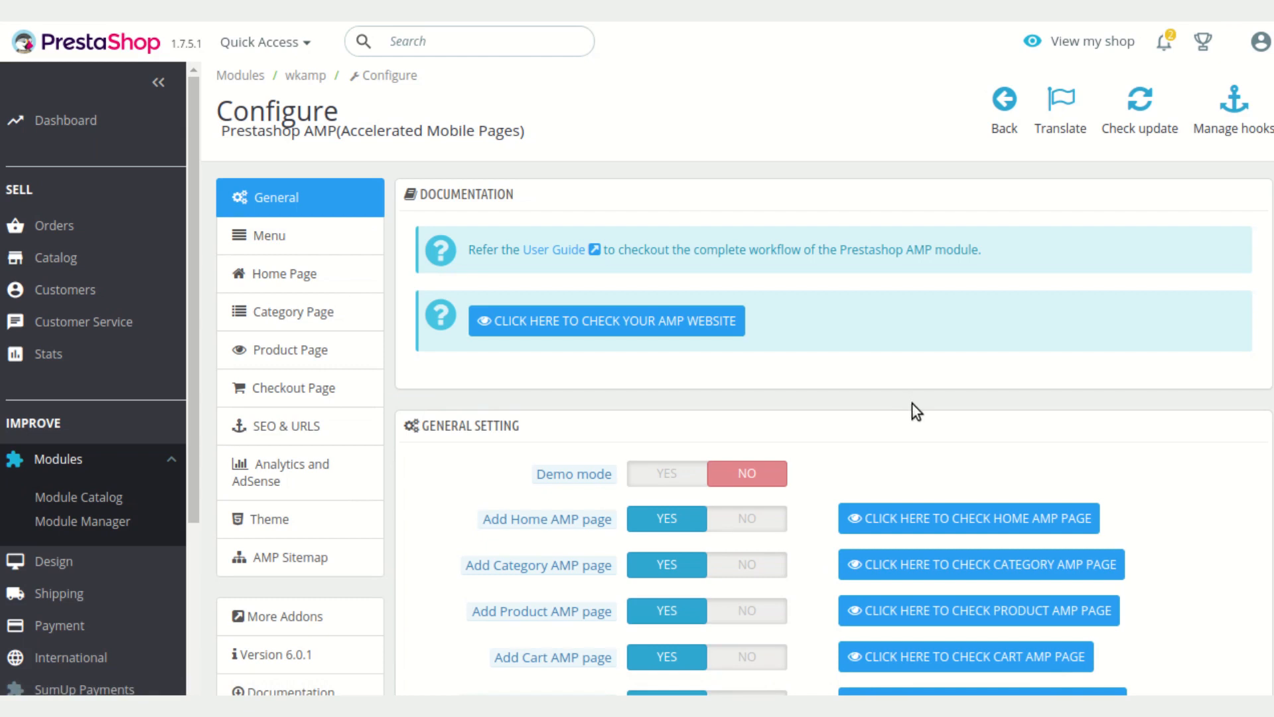
{"action": "scroll", "coordinate": [922, 412], "scroll_direction": "down", "scroll_amount": 1}
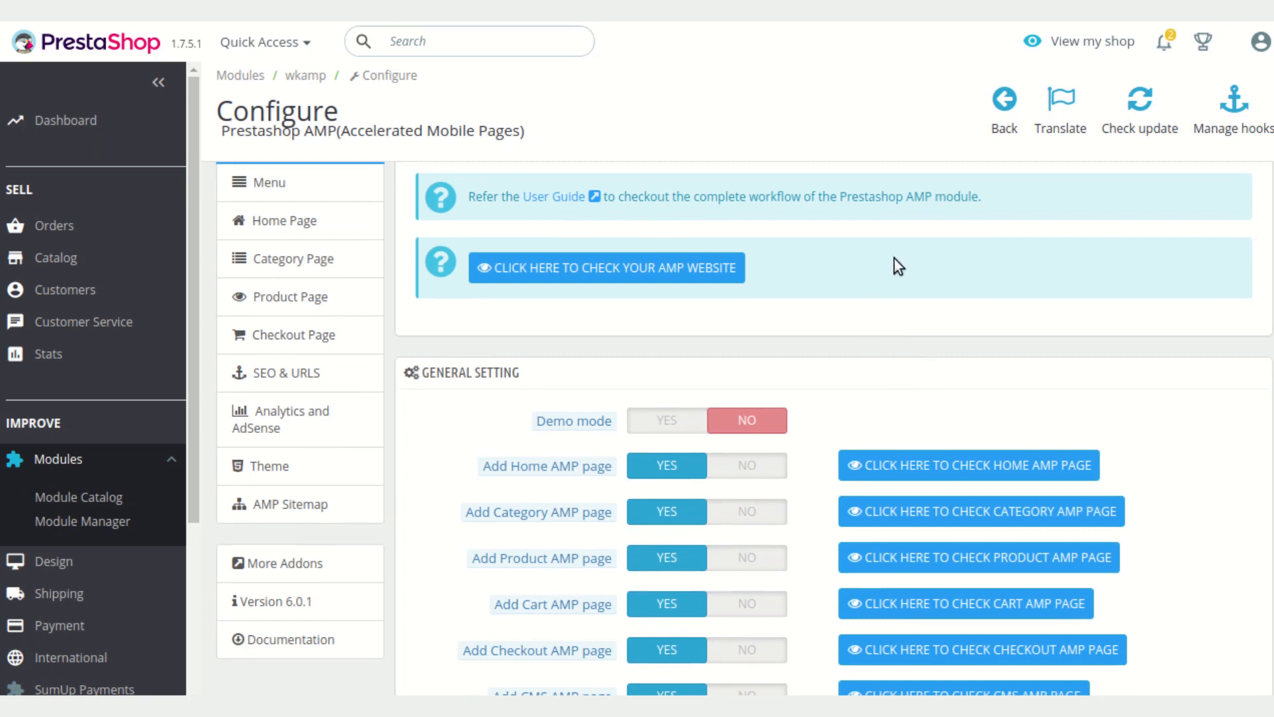
{"action": "scroll", "coordinate": [908, 280], "scroll_direction": "up", "scroll_amount": 1}
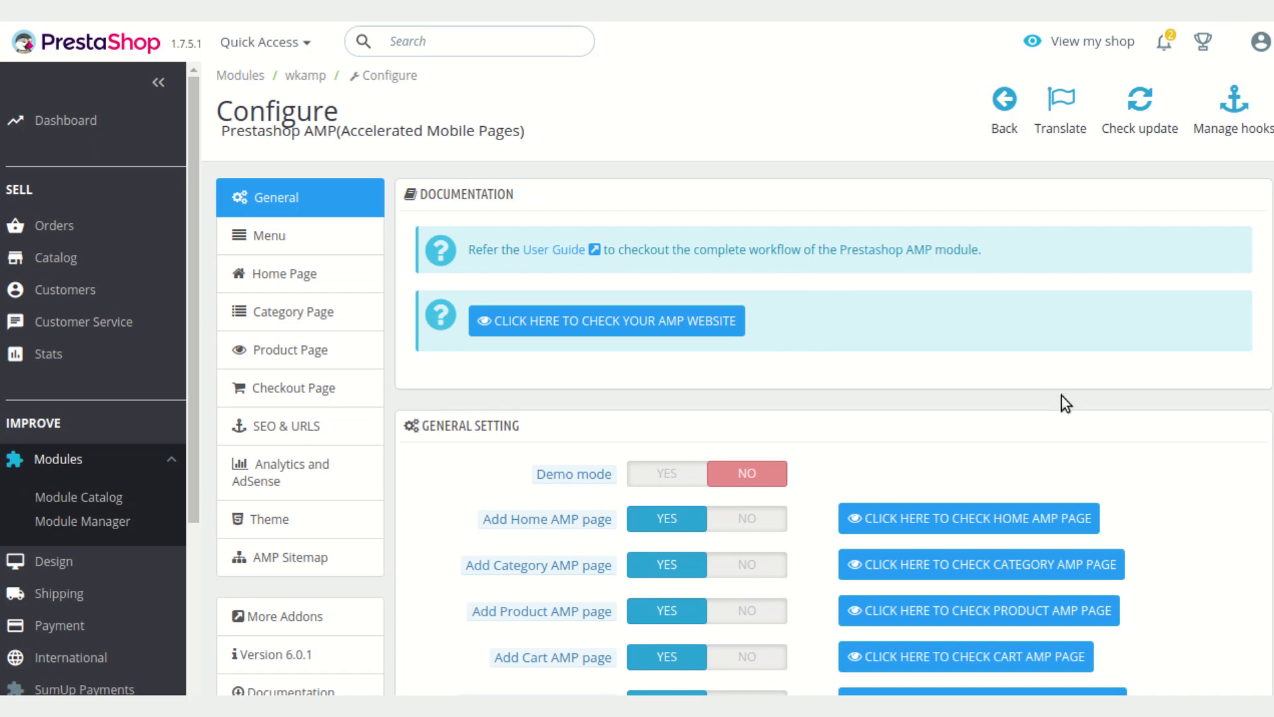
{"action": "scroll", "coordinate": [1062, 398], "scroll_direction": "down", "scroll_amount": 1}
{"action": "scroll", "coordinate": [1076, 388], "scroll_direction": "down", "scroll_amount": 2}
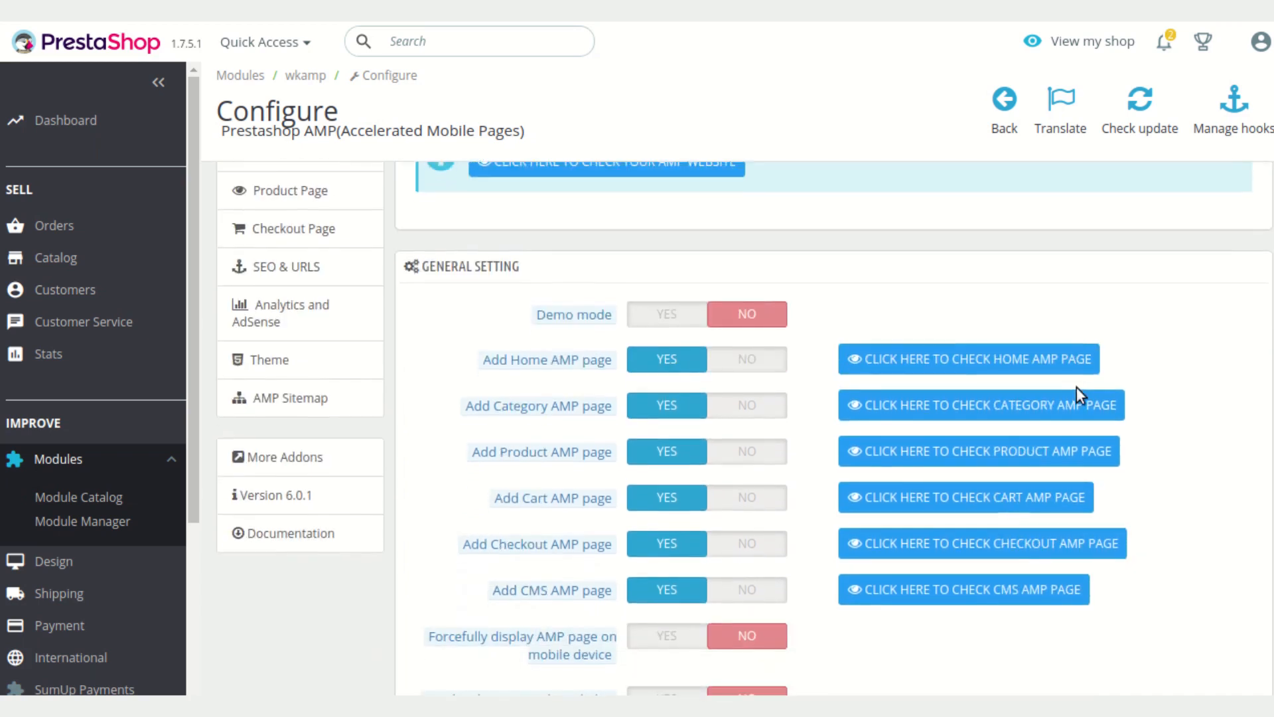
{"action": "scroll", "coordinate": [1086, 385], "scroll_direction": "down", "scroll_amount": 1}
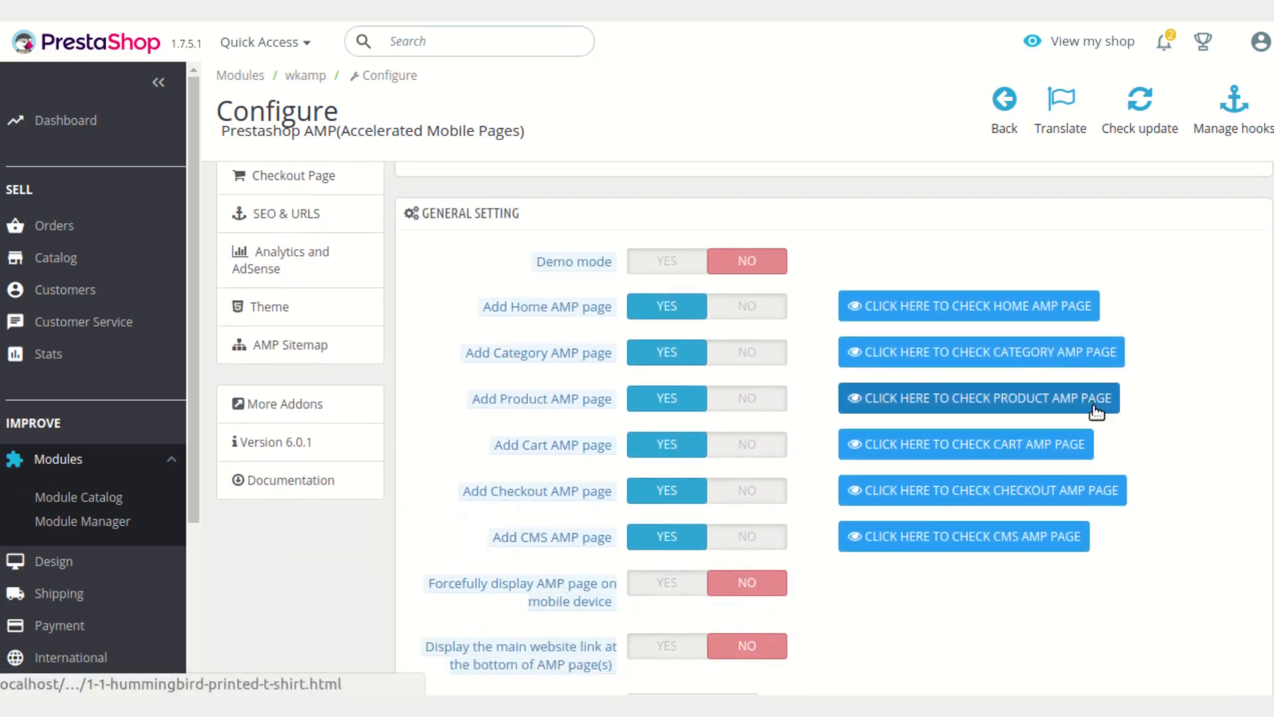
{"action": "scroll", "coordinate": [1233, 412], "scroll_direction": "down", "scroll_amount": 1}
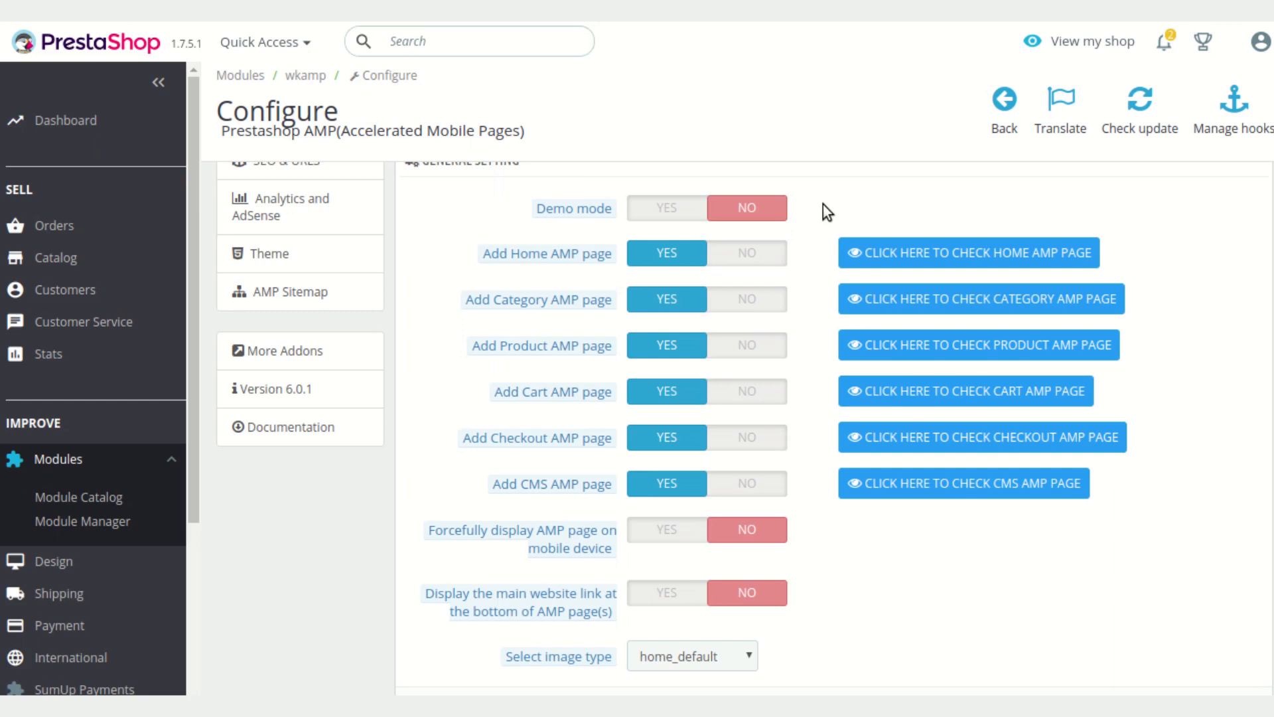
{"action": "scroll", "coordinate": [823, 206], "scroll_direction": "up", "scroll_amount": 1}
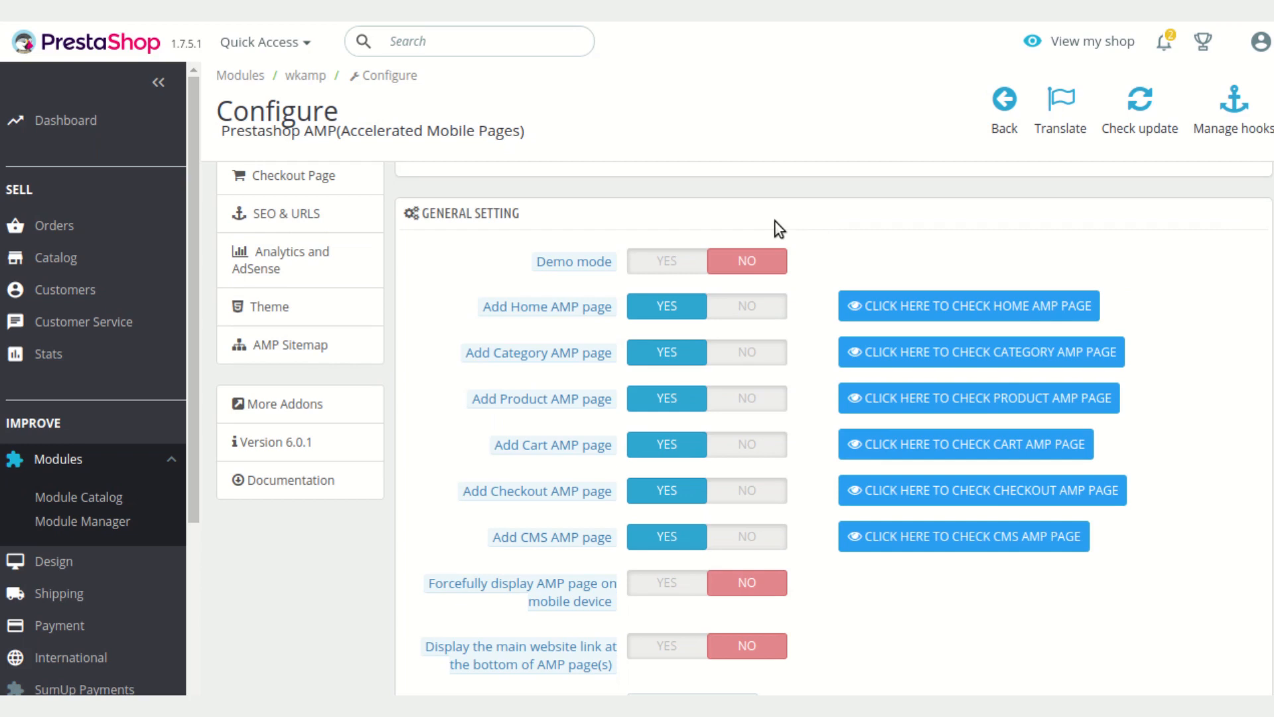
{"action": "mouse_move", "coordinate": [564, 262]}
{"action": "scroll", "coordinate": [838, 257], "scroll_direction": "down", "scroll_amount": 1}
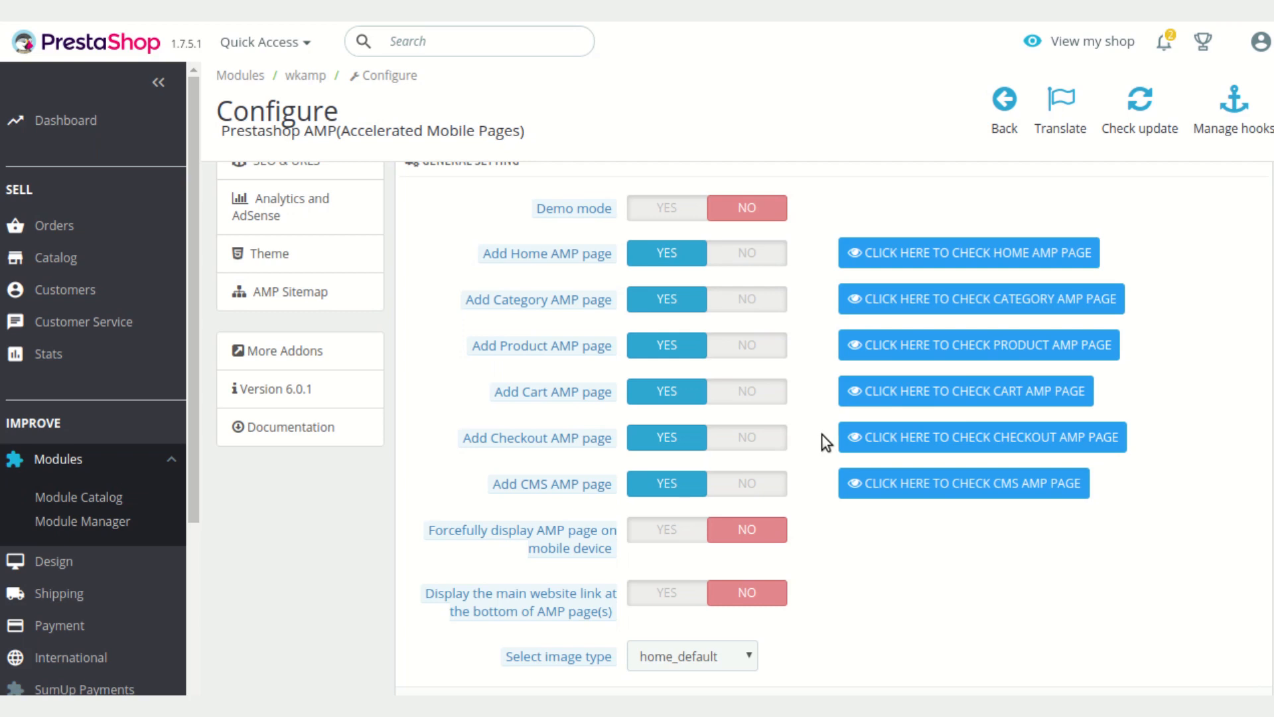
{"action": "scroll", "coordinate": [823, 435], "scroll_direction": "down", "scroll_amount": 3}
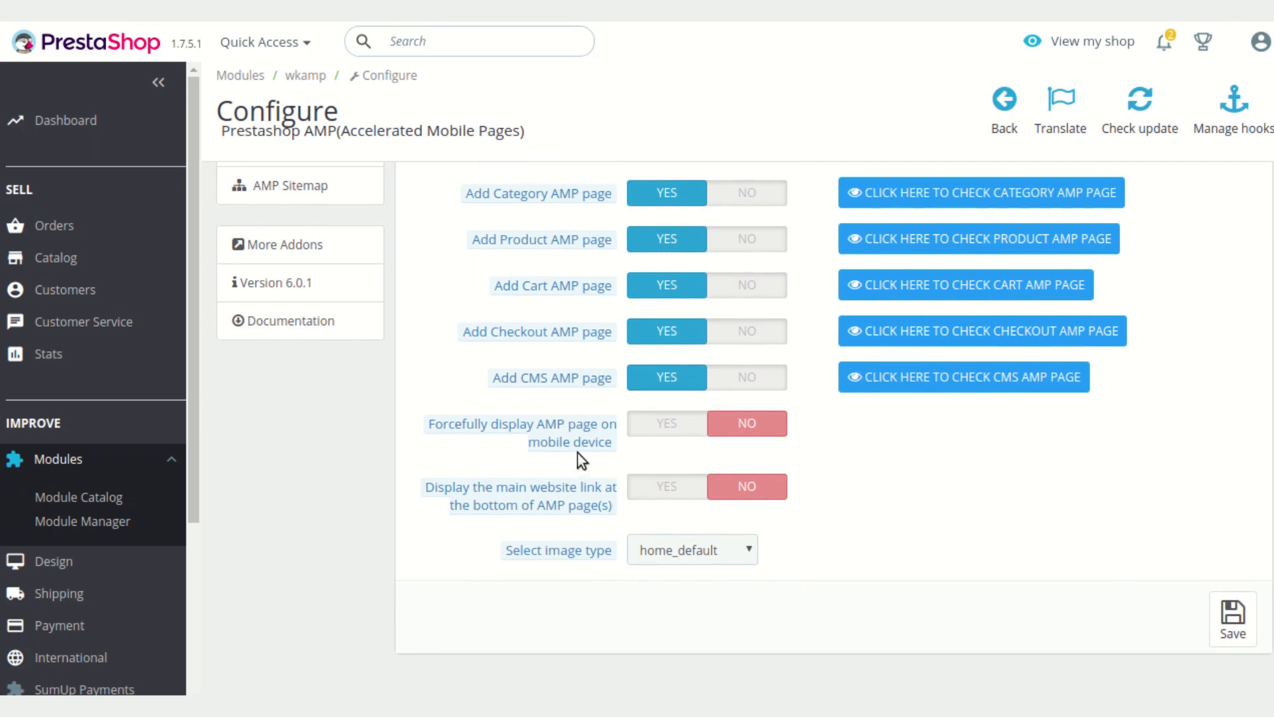
Enable displaying the main website link at the bottom of AMP pages
{"action": "mouse_move", "coordinate": [575, 436]}
{"action": "mouse_move", "coordinate": [612, 440]}
{"action": "left_click", "coordinate": [660, 497]}
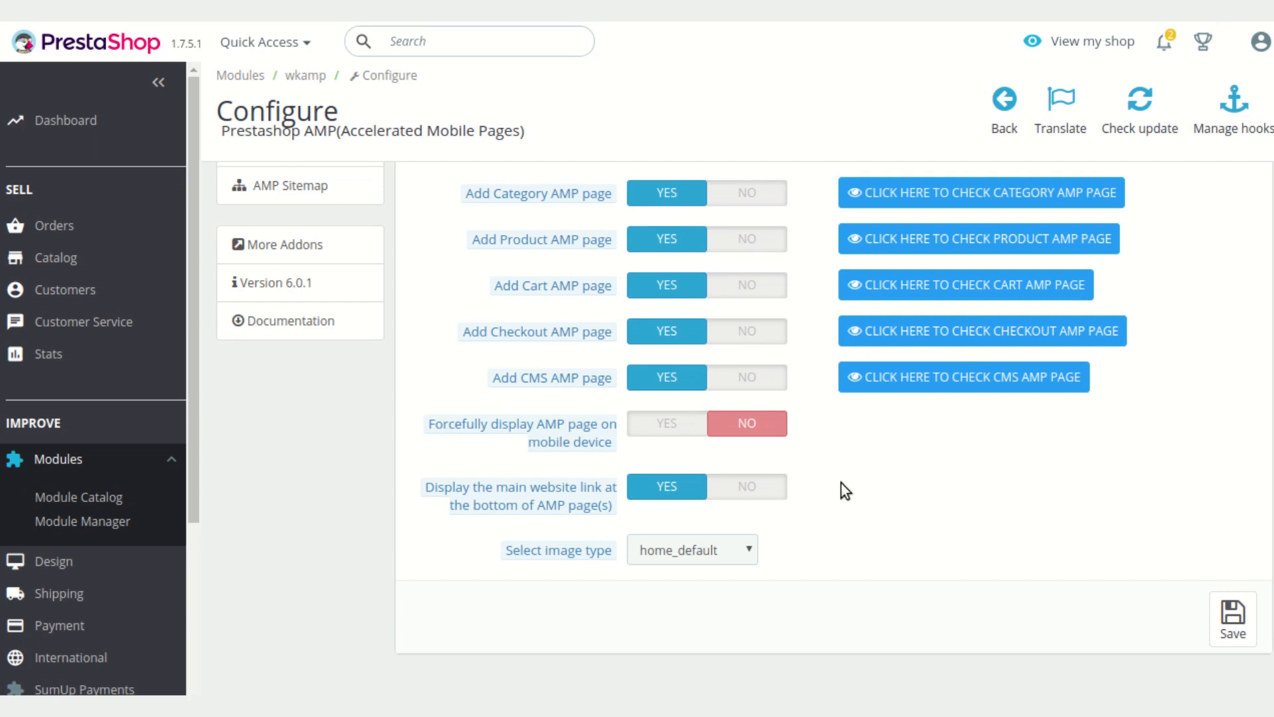
Examine the image type options and the descriptions of the general AMP page settings
{"action": "scroll", "coordinate": [844, 492], "scroll_direction": "down", "scroll_amount": 1}
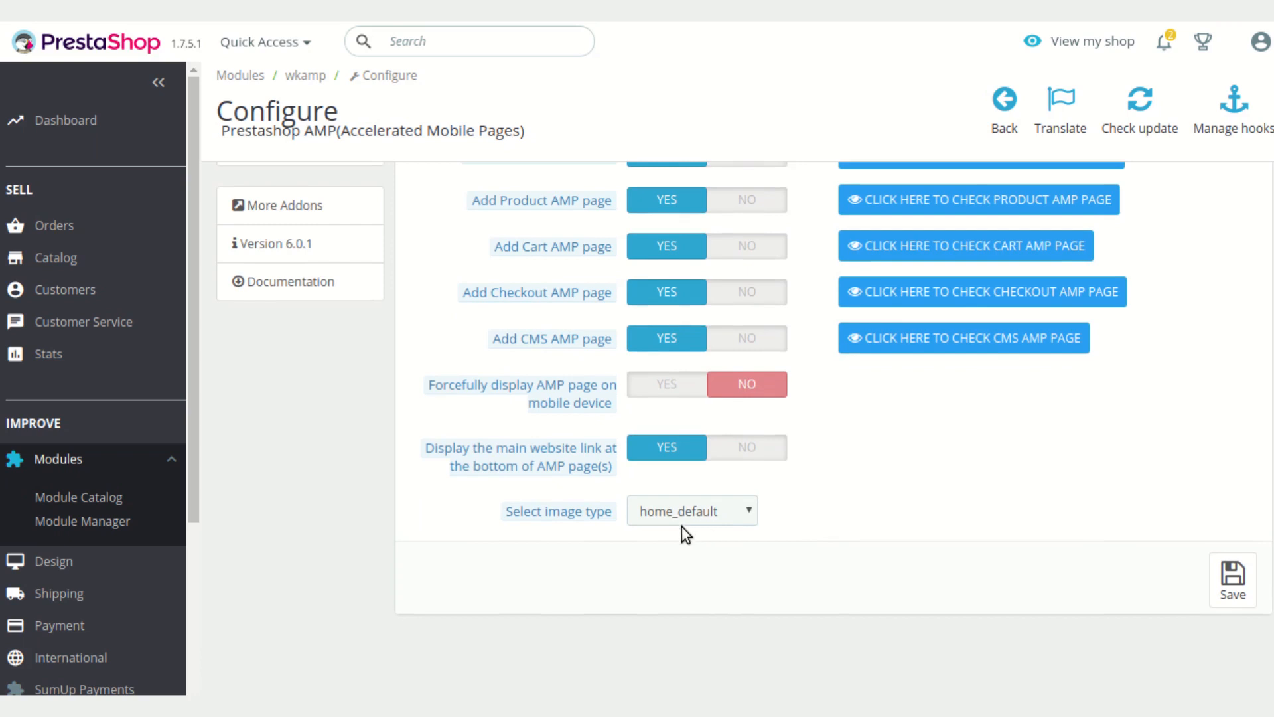
{"action": "left_click", "coordinate": [718, 519]}
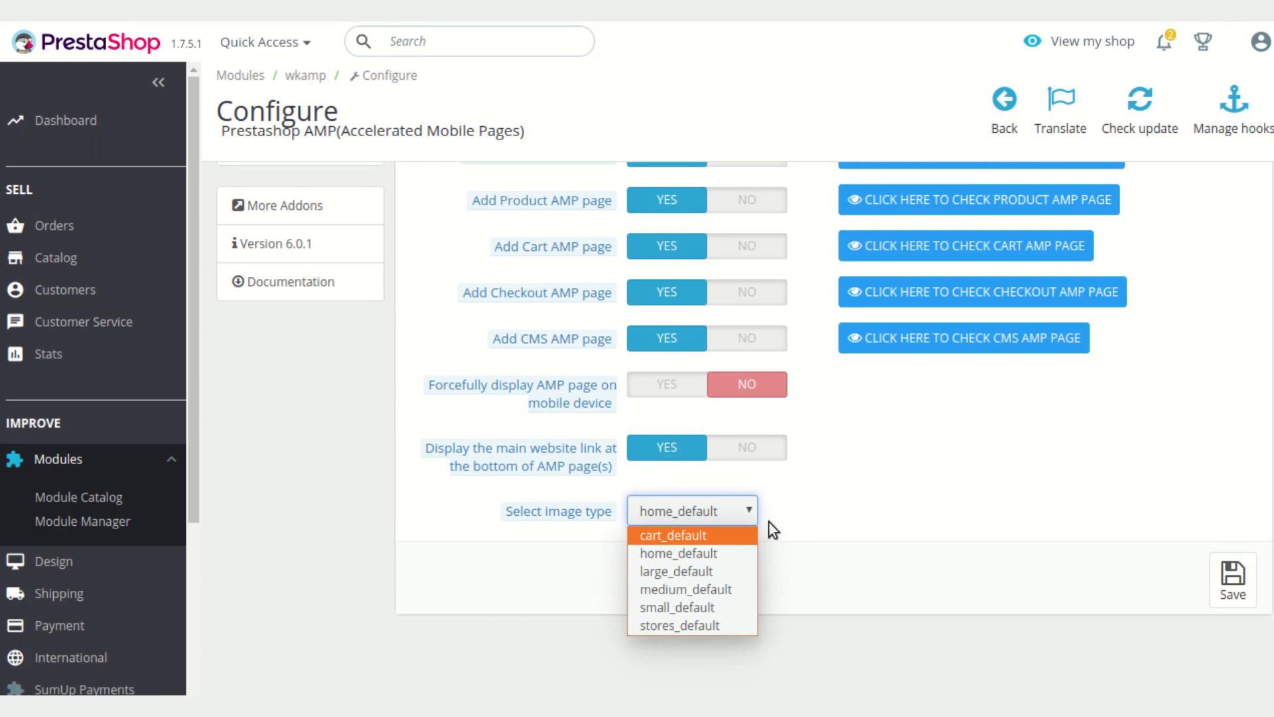
{"action": "left_click", "coordinate": [927, 494]}
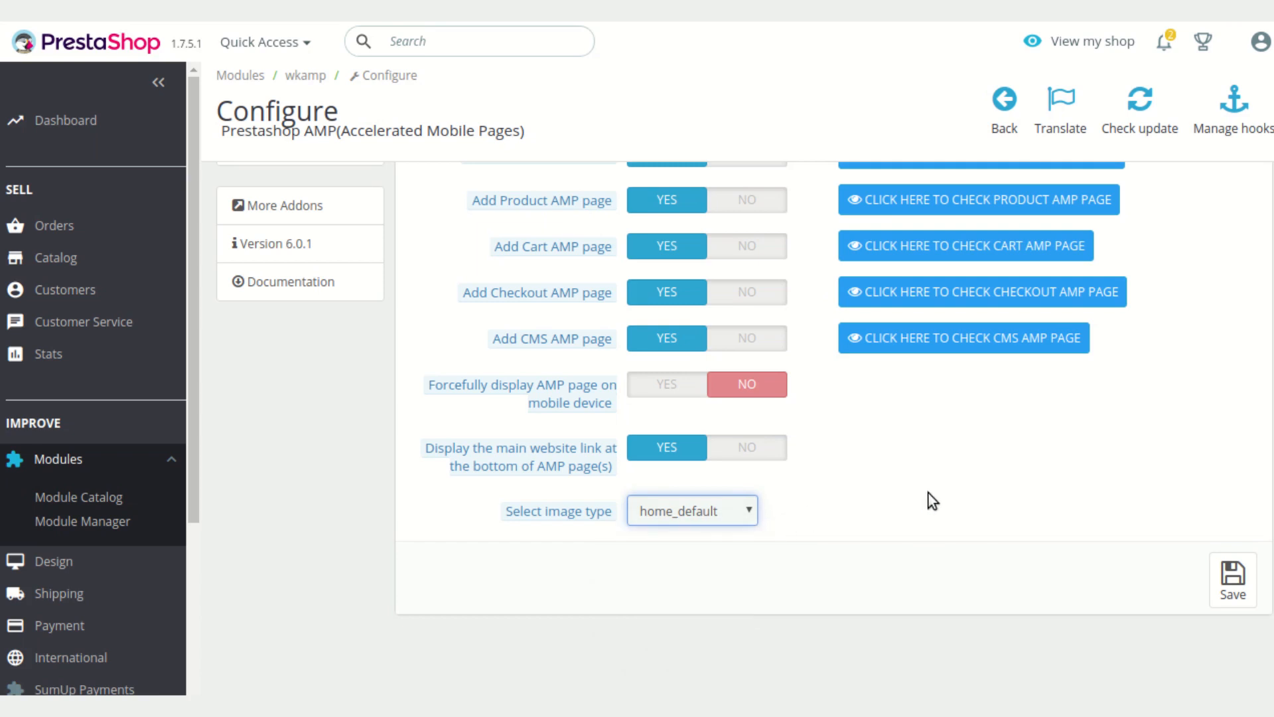
{"action": "scroll", "coordinate": [930, 492], "scroll_direction": "up", "scroll_amount": 3}
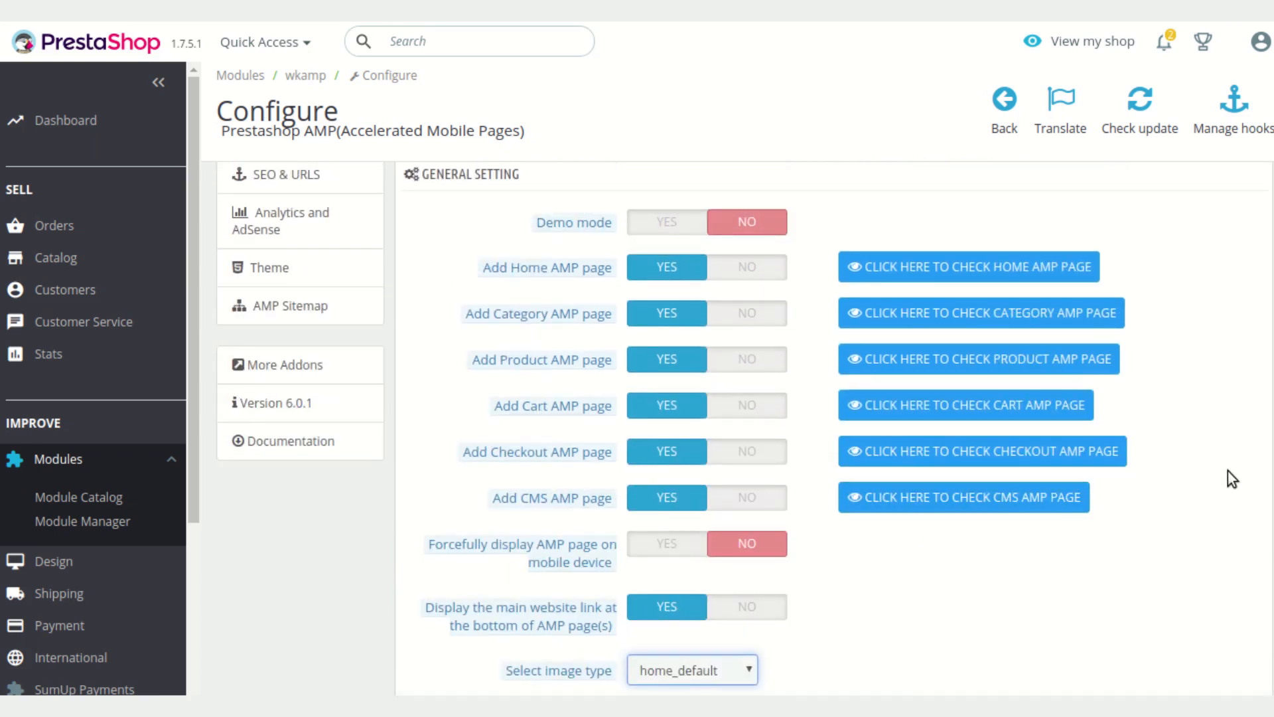
{"action": "scroll", "coordinate": [1221, 470], "scroll_direction": "up", "scroll_amount": 1}
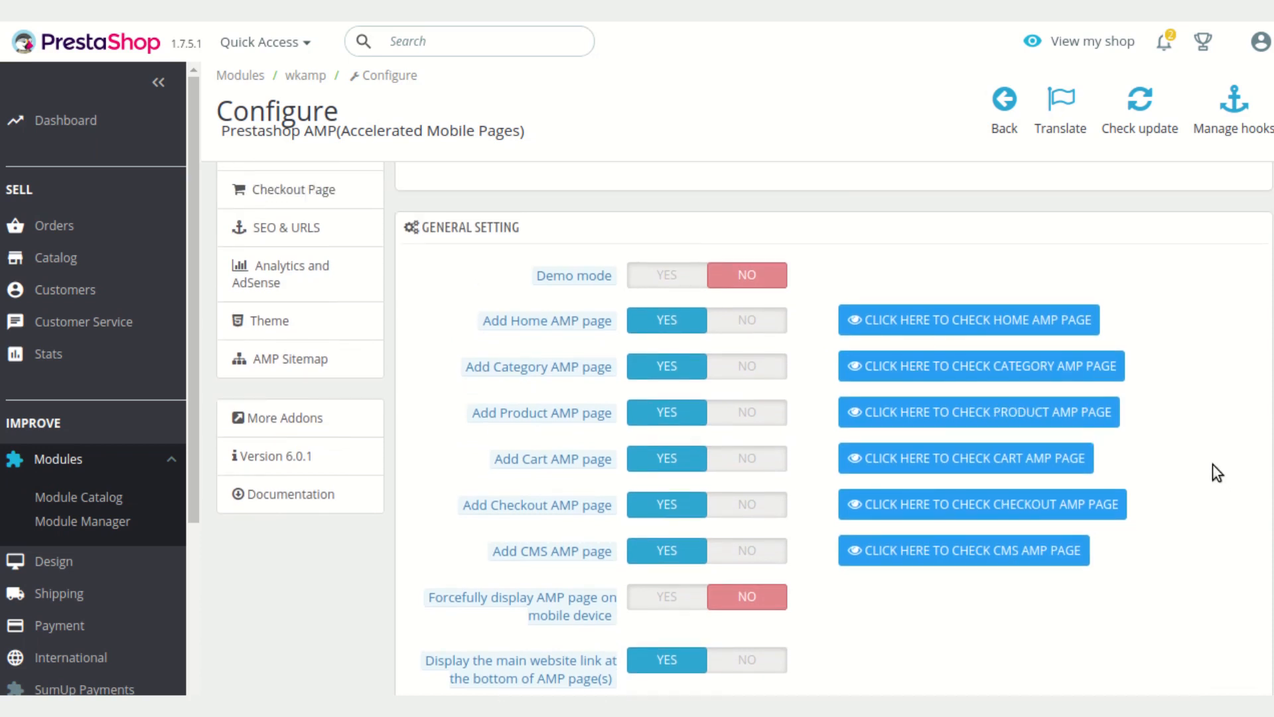
{"action": "mouse_move", "coordinate": [576, 326]}
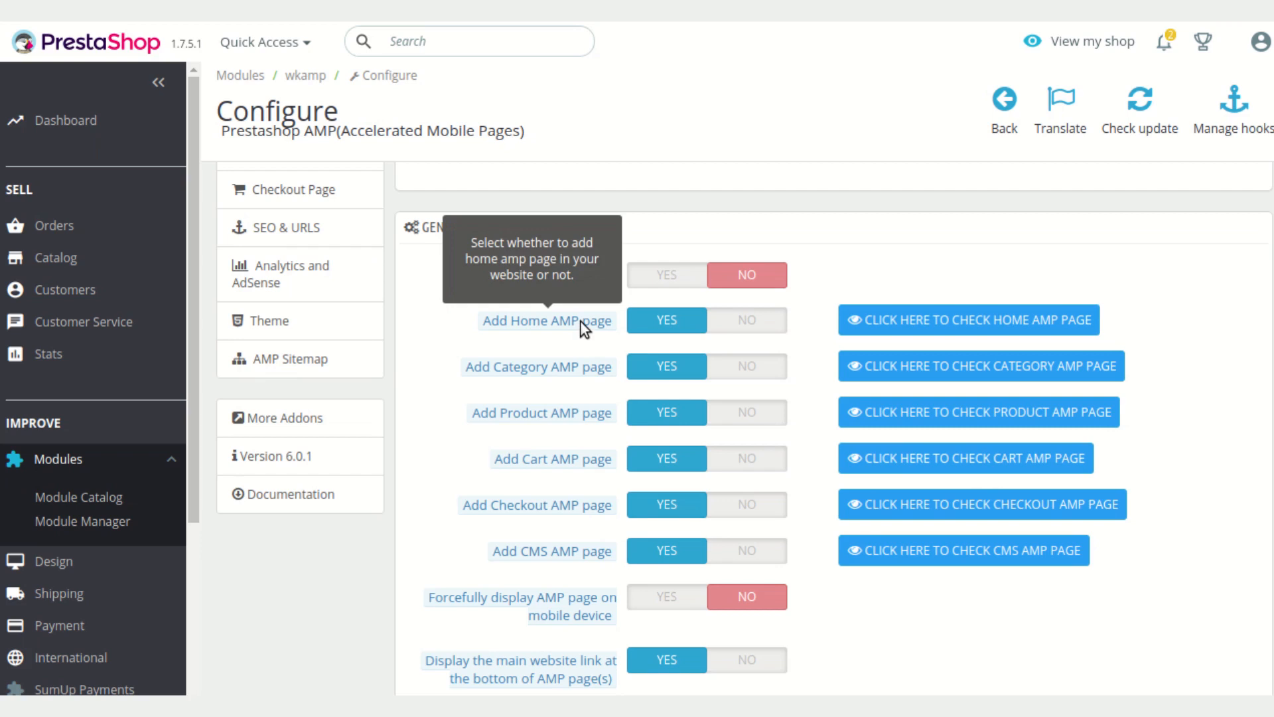
{"action": "mouse_move", "coordinate": [560, 415]}
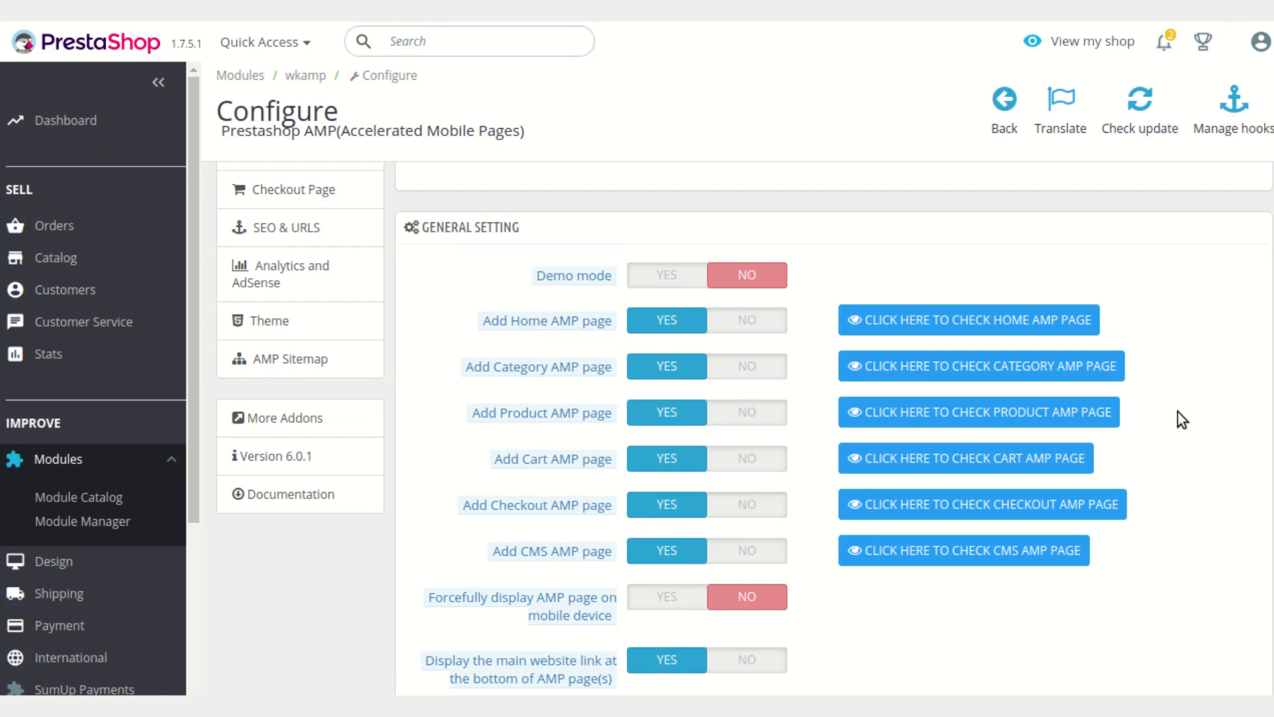
{"action": "scroll", "coordinate": [1180, 414], "scroll_direction": "down", "scroll_amount": 3}
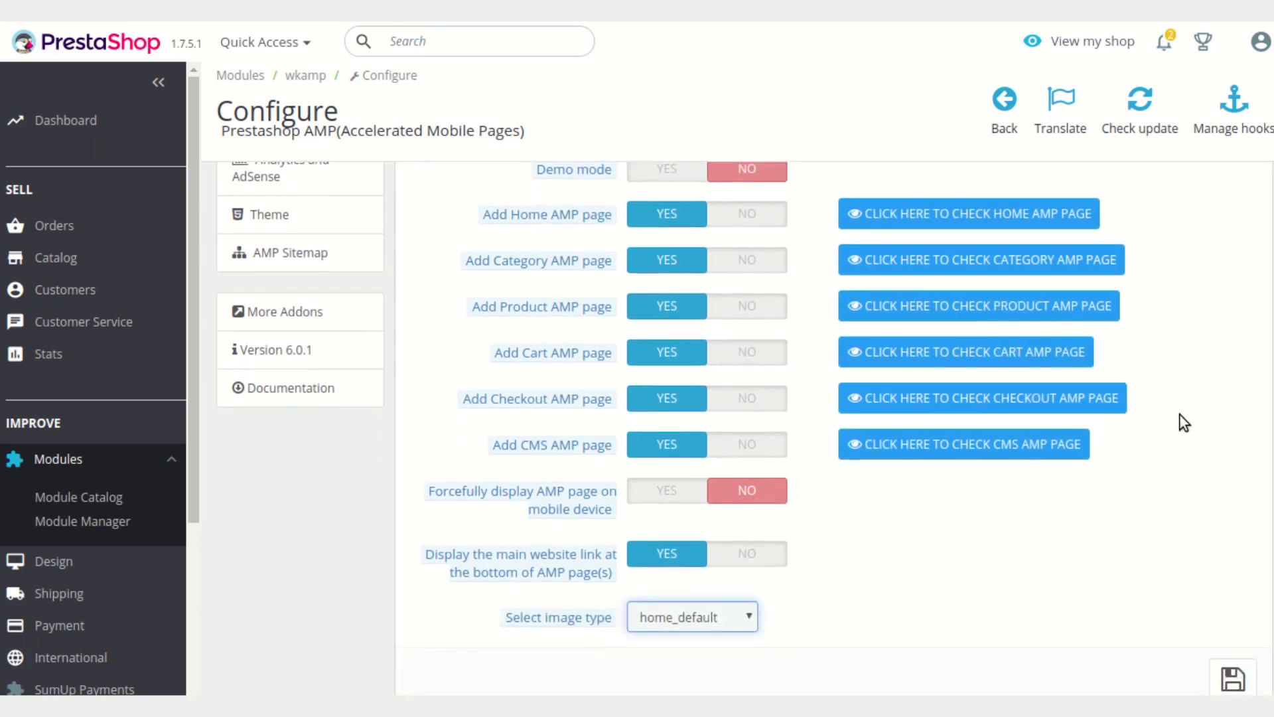
{"action": "scroll", "coordinate": [1191, 430], "scroll_direction": "up", "scroll_amount": 6}
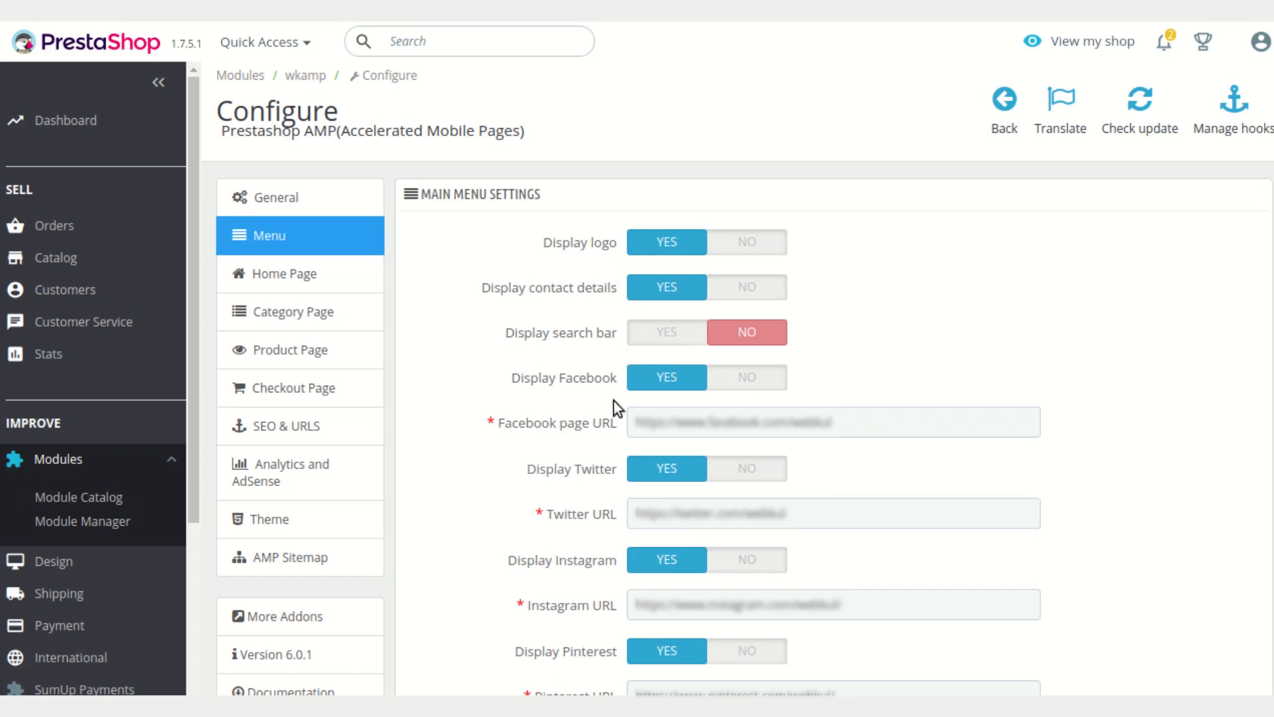
Review the main menu settings for logo, search bar and social network links
{"action": "scroll", "coordinate": [609, 490], "scroll_direction": "down", "scroll_amount": 3}
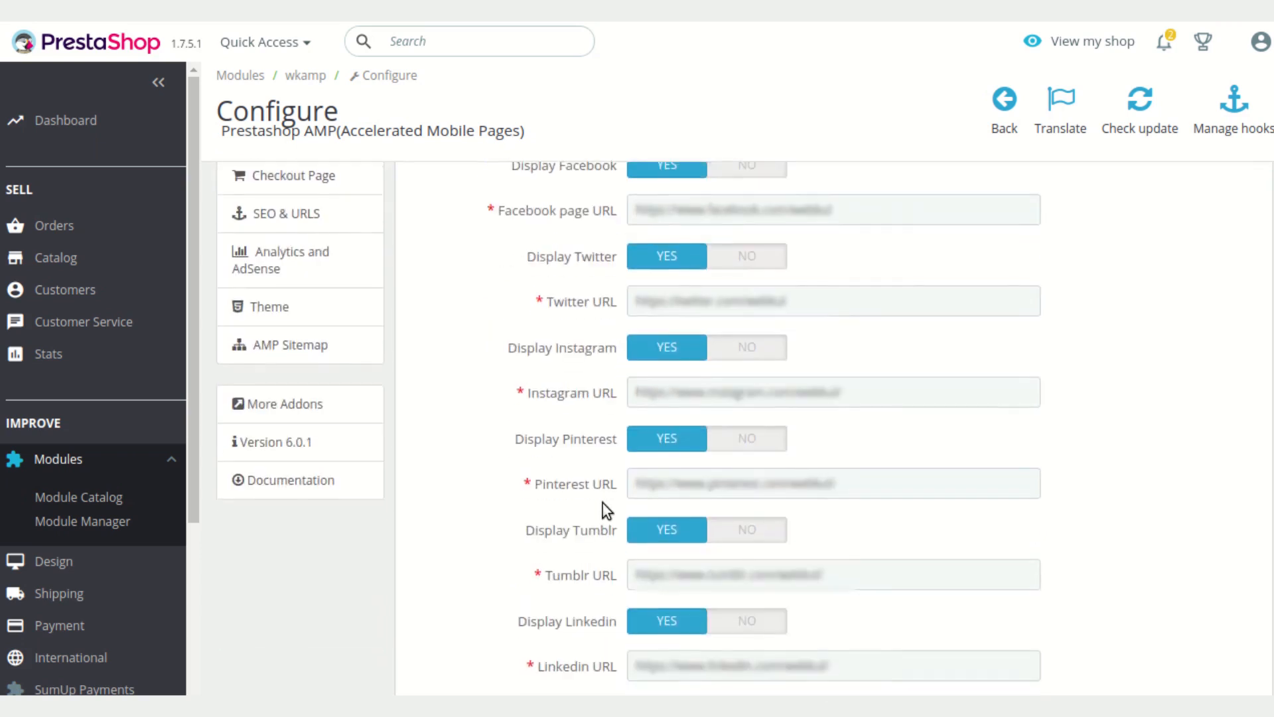
{"action": "scroll", "coordinate": [590, 454], "scroll_direction": "down", "scroll_amount": 2}
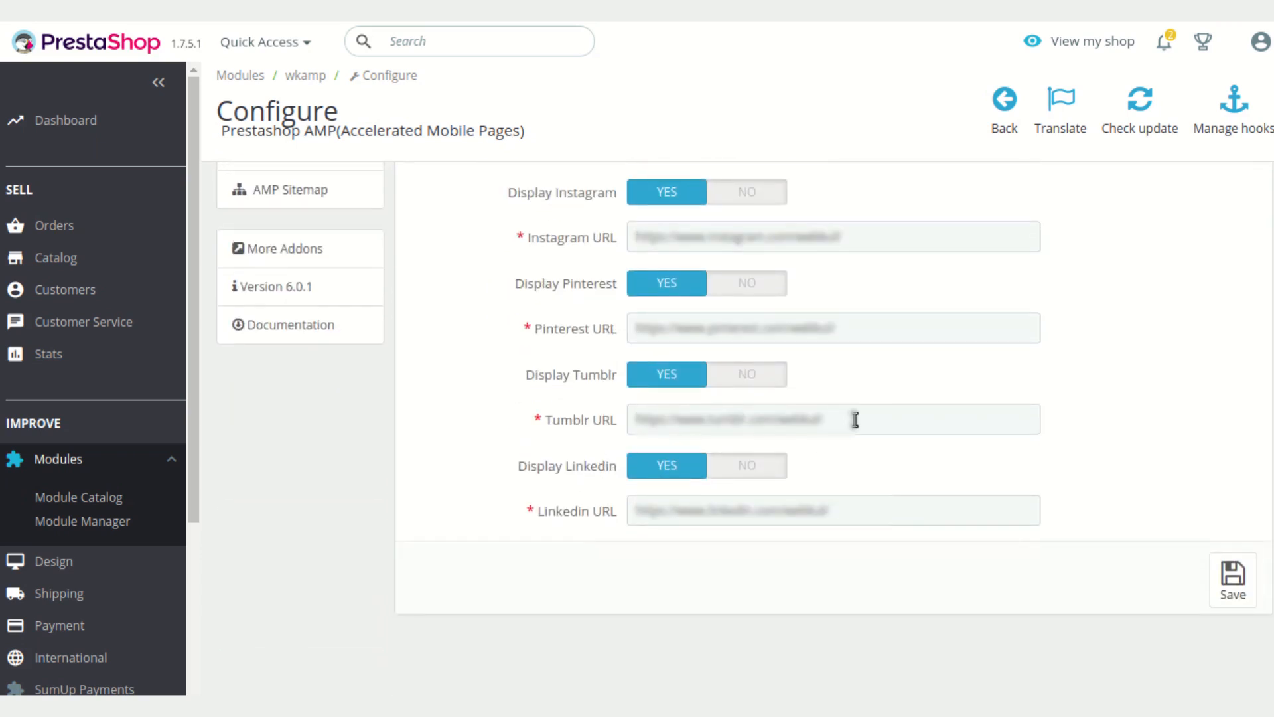
{"action": "scroll", "coordinate": [892, 410], "scroll_direction": "up", "scroll_amount": 2}
{"action": "scroll", "coordinate": [892, 409], "scroll_direction": "up", "scroll_amount": 4}
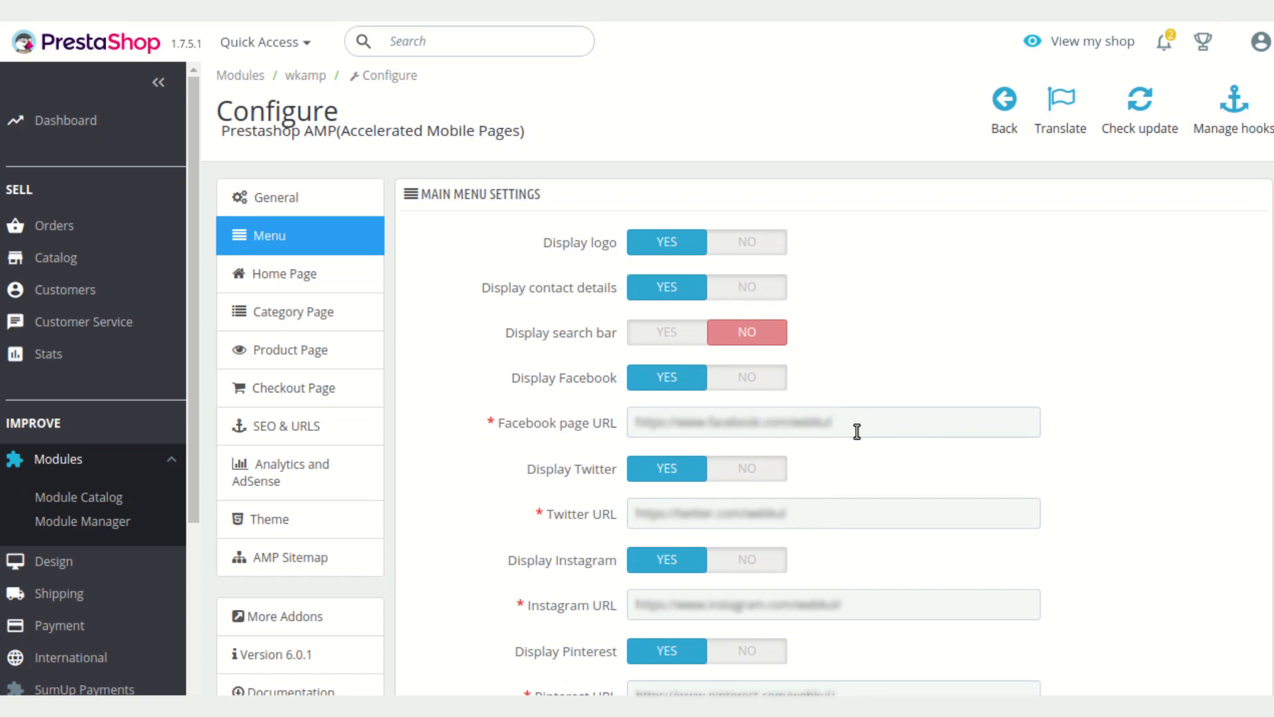
{"action": "scroll", "coordinate": [867, 442], "scroll_direction": "down", "scroll_amount": 5}
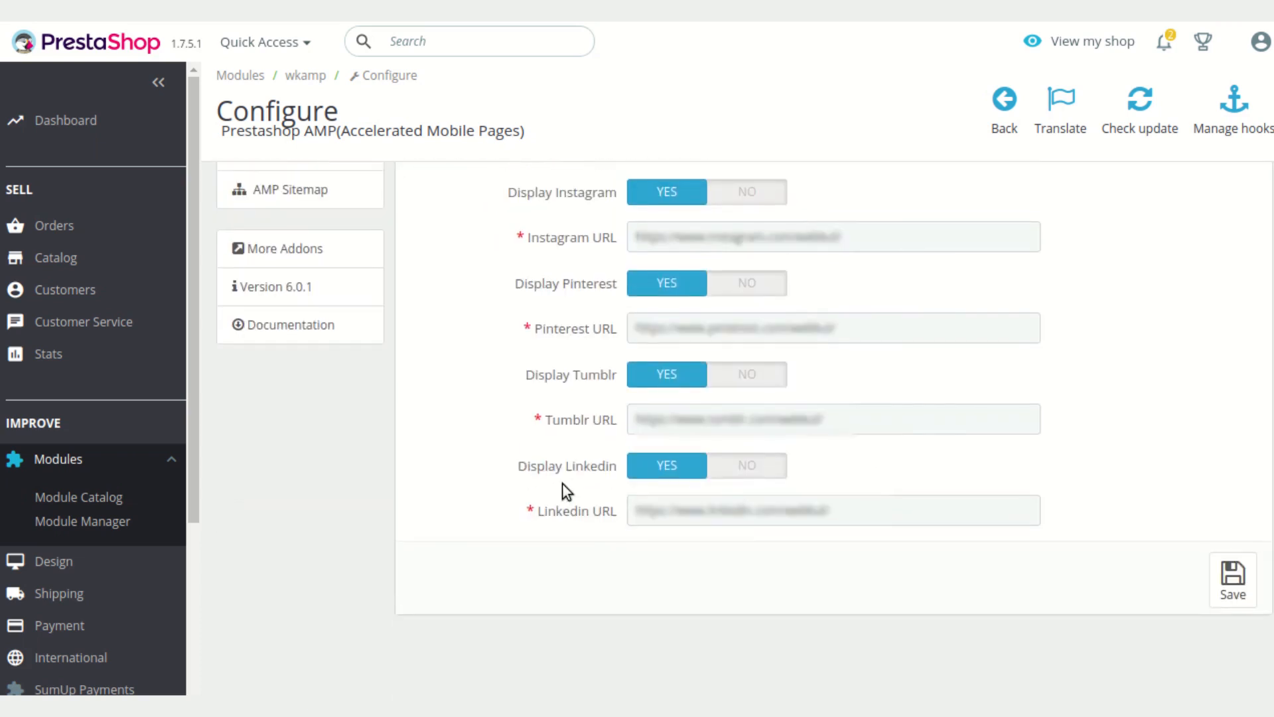
{"action": "scroll", "coordinate": [563, 484], "scroll_direction": "up", "scroll_amount": 5}
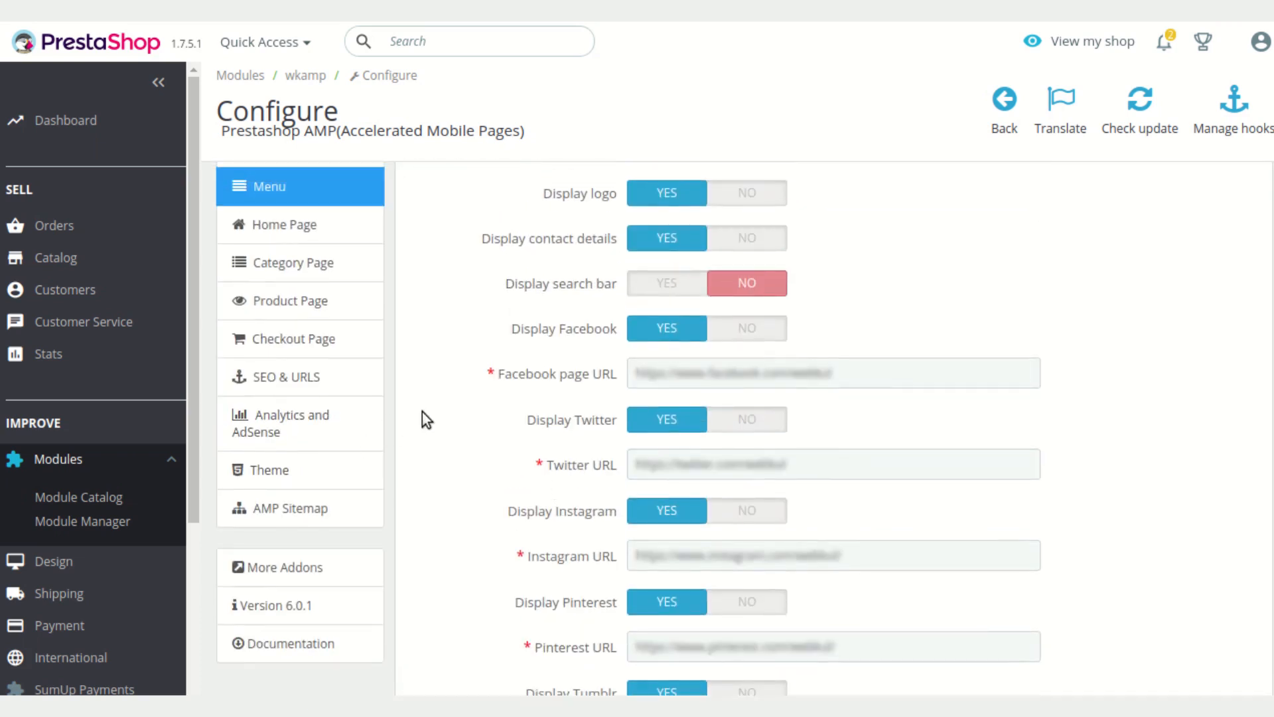
Open the Home Page settings and review the slider and home AMP page section options
{"action": "left_click", "coordinate": [355, 232]}
{"action": "scroll", "coordinate": [894, 408], "scroll_direction": "up", "scroll_amount": 1}
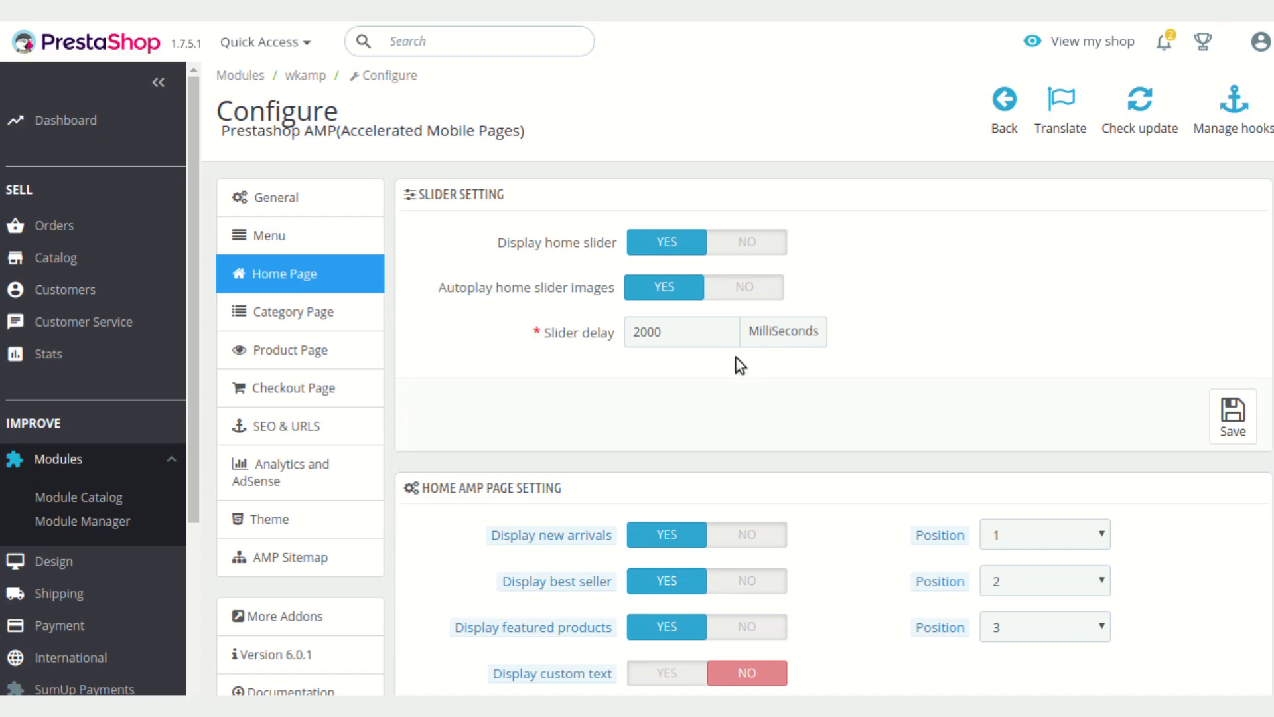
{"action": "scroll", "coordinate": [736, 359], "scroll_direction": "down", "scroll_amount": 2}
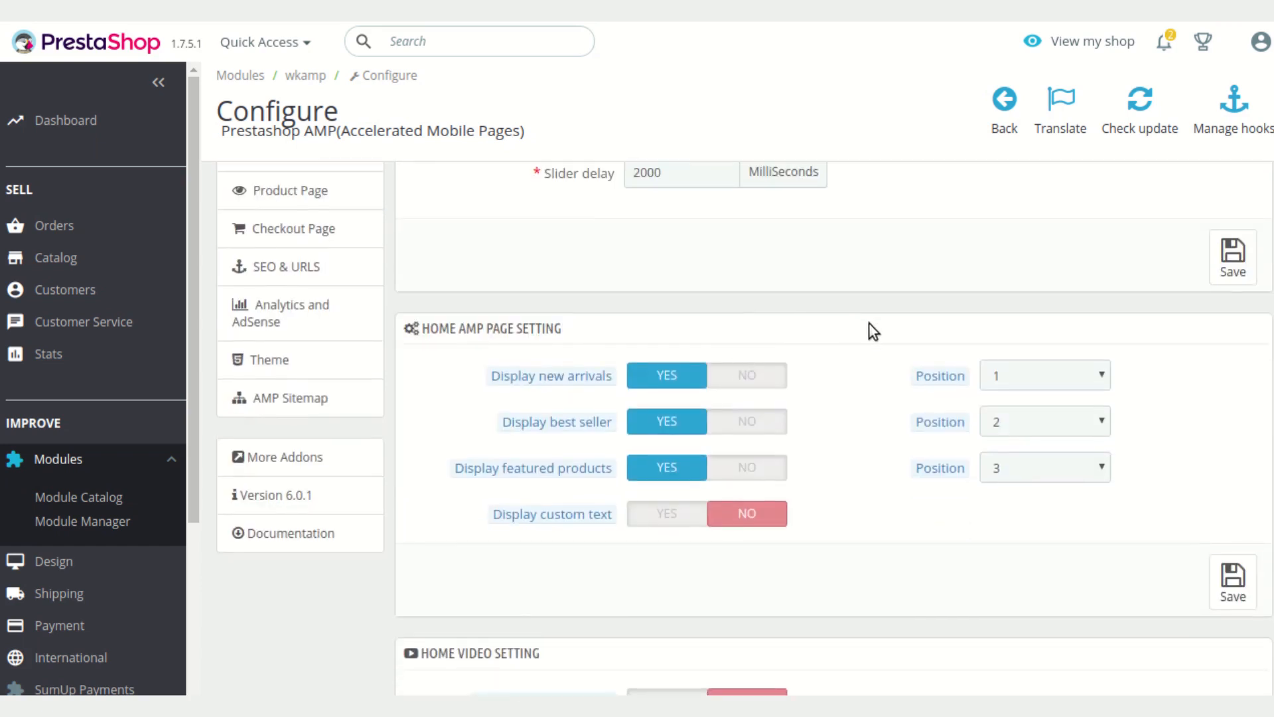
{"action": "scroll", "coordinate": [870, 322], "scroll_direction": "down", "scroll_amount": 1}
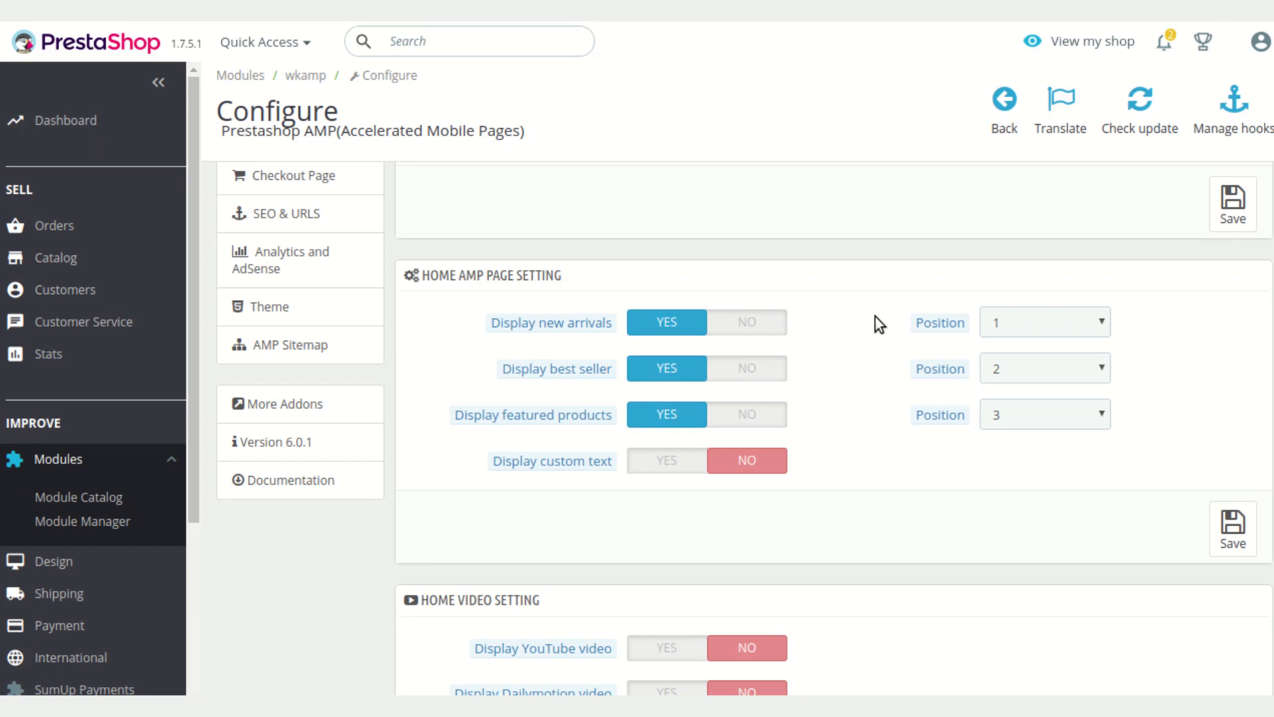
{"action": "scroll", "coordinate": [875, 316], "scroll_direction": "down", "scroll_amount": 1}
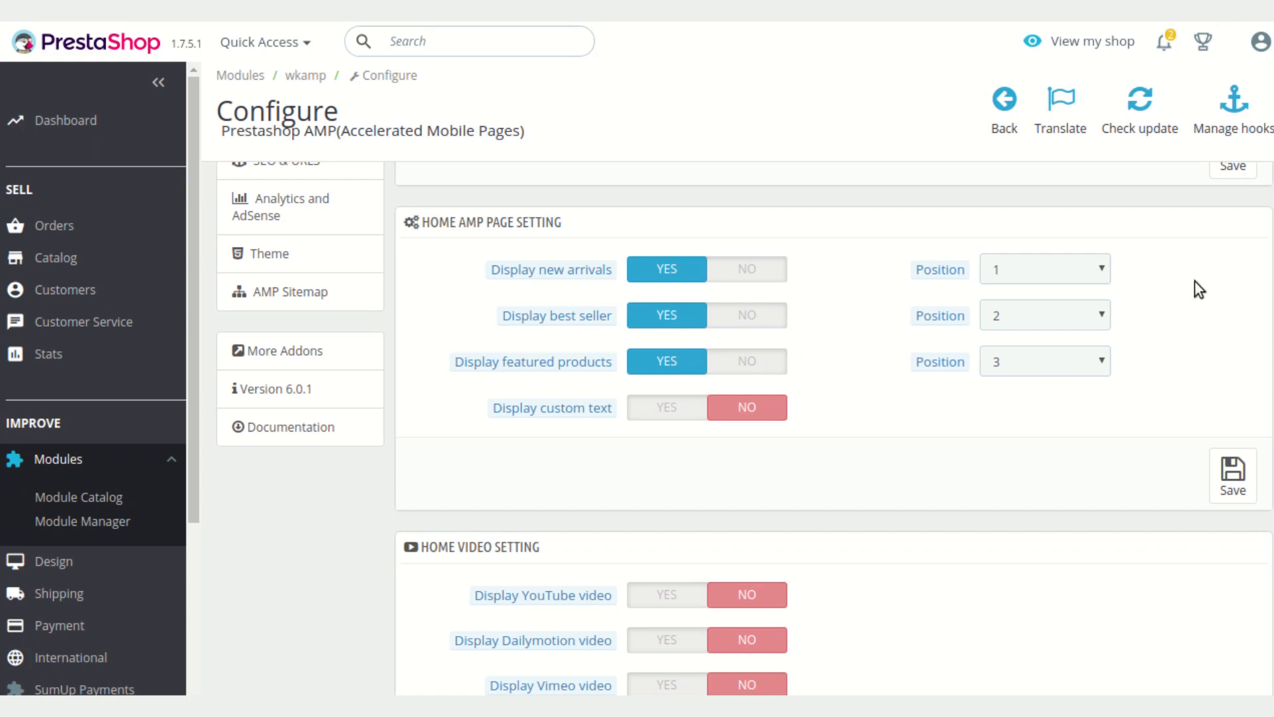
{"action": "left_click", "coordinate": [1101, 270]}
{"action": "left_click", "coordinate": [1102, 270]}
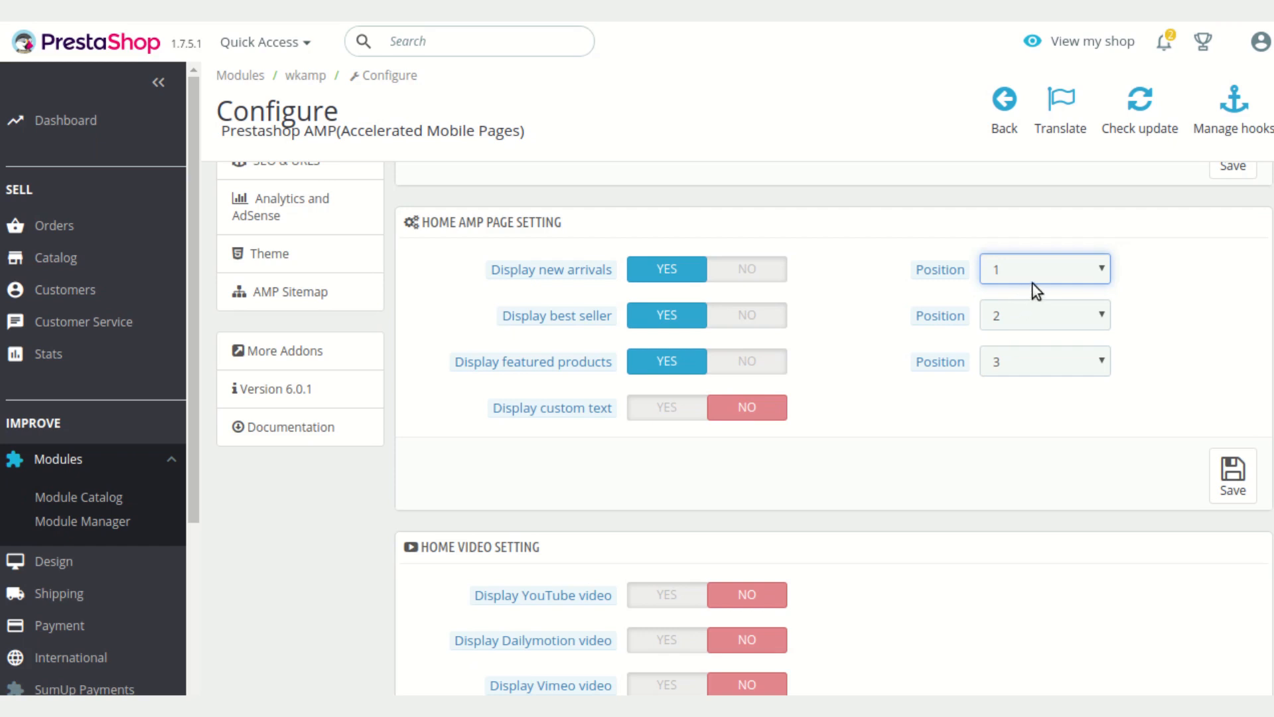
{"action": "scroll", "coordinate": [867, 451], "scroll_direction": "down", "scroll_amount": 2}
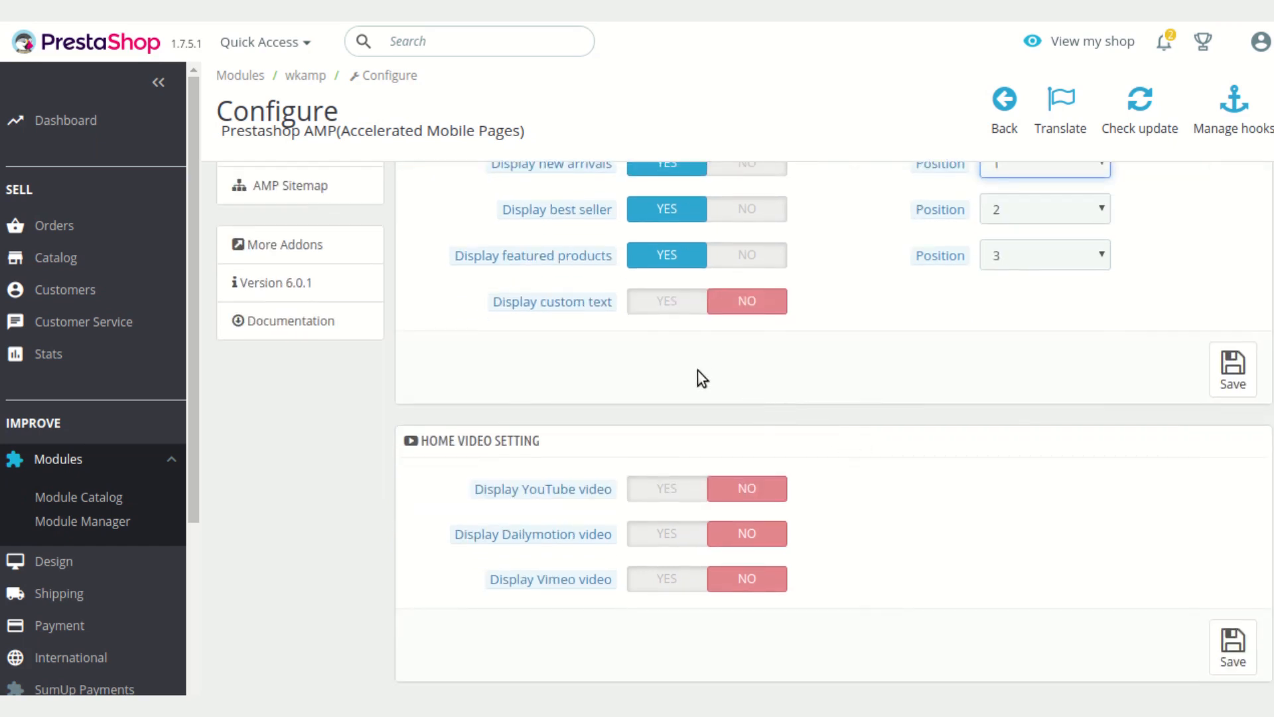
Enable custom text on the home AMP page with its position set to Top
{"action": "left_click", "coordinate": [658, 304]}
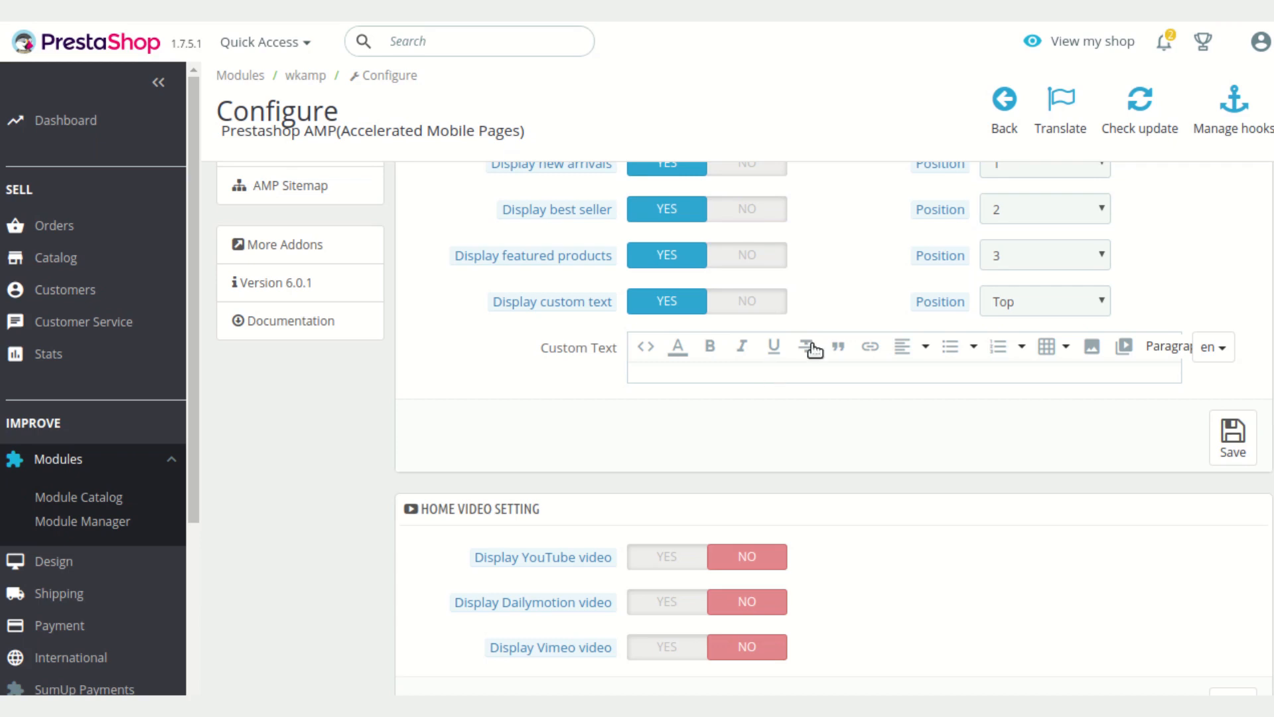
{"action": "left_click", "coordinate": [1040, 314]}
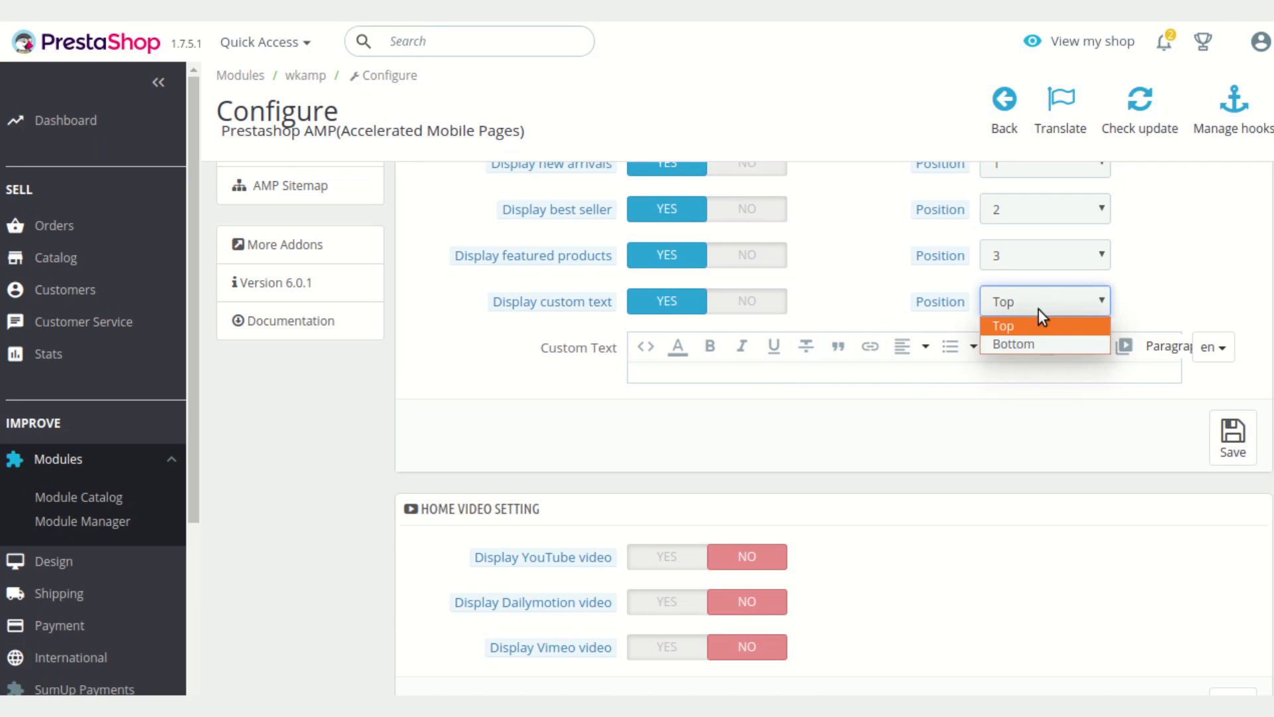
{"action": "left_click", "coordinate": [798, 375]}
Open the custom text's source code editor and close it
{"action": "left_click", "coordinate": [642, 346]}
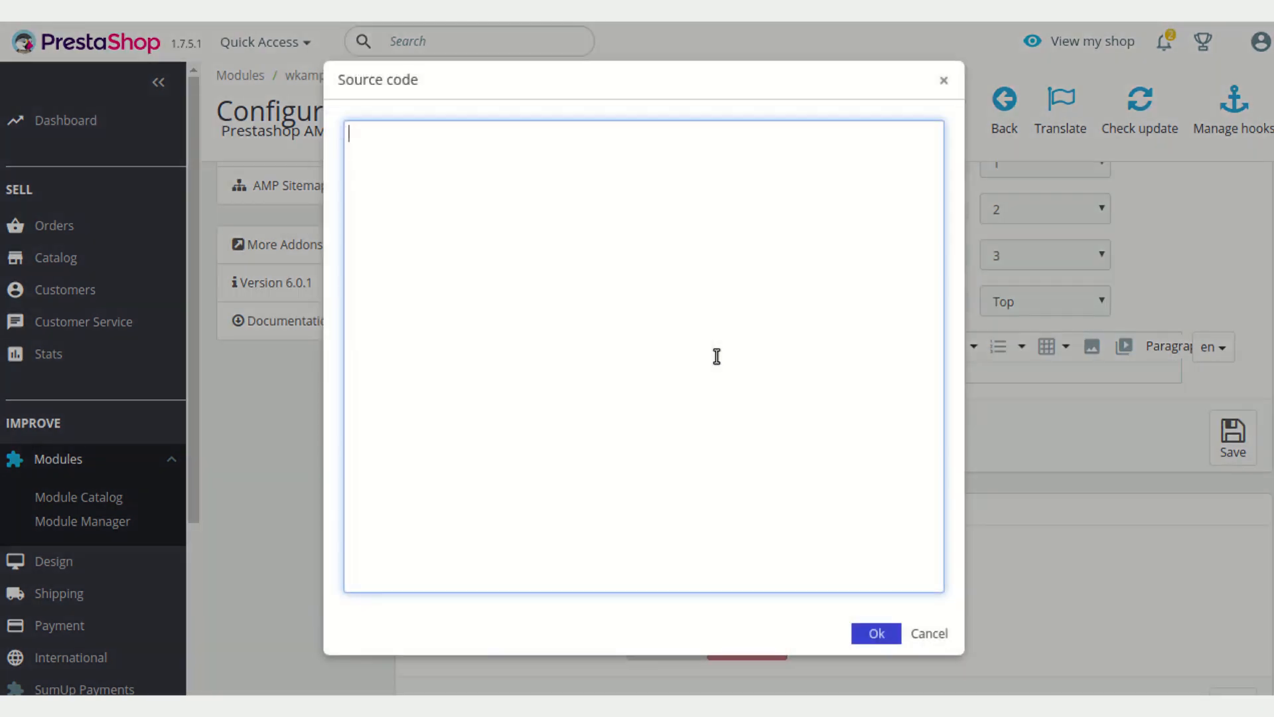
{"action": "left_click", "coordinate": [942, 83]}
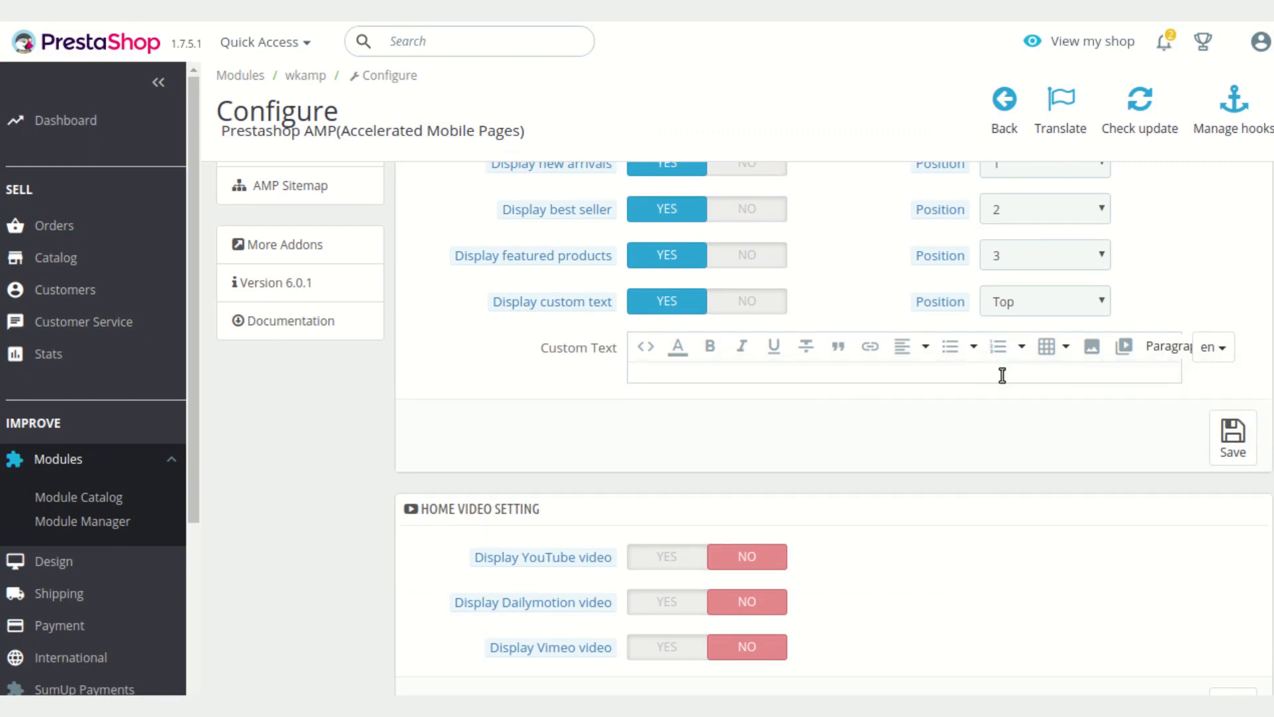
{"action": "scroll", "coordinate": [961, 445], "scroll_direction": "down", "scroll_amount": 2}
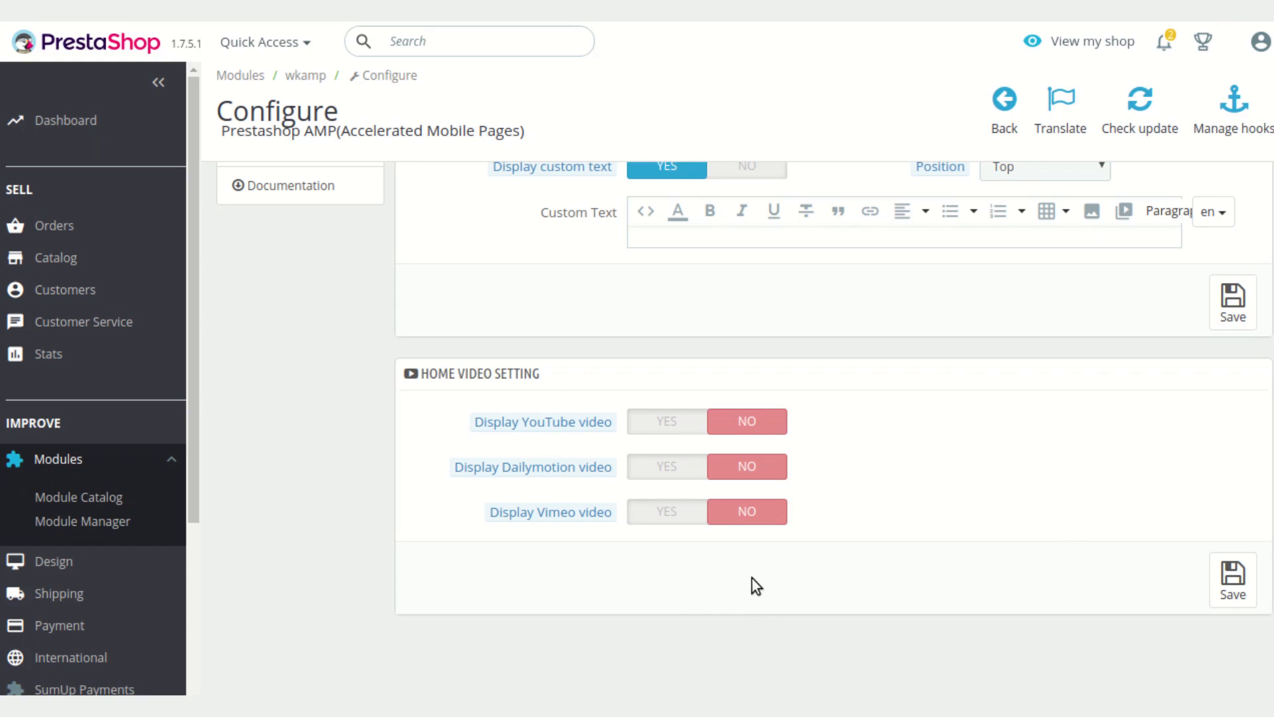
Enable the home page YouTube video with position Top and turn on its header text
{"action": "left_click", "coordinate": [678, 430]}
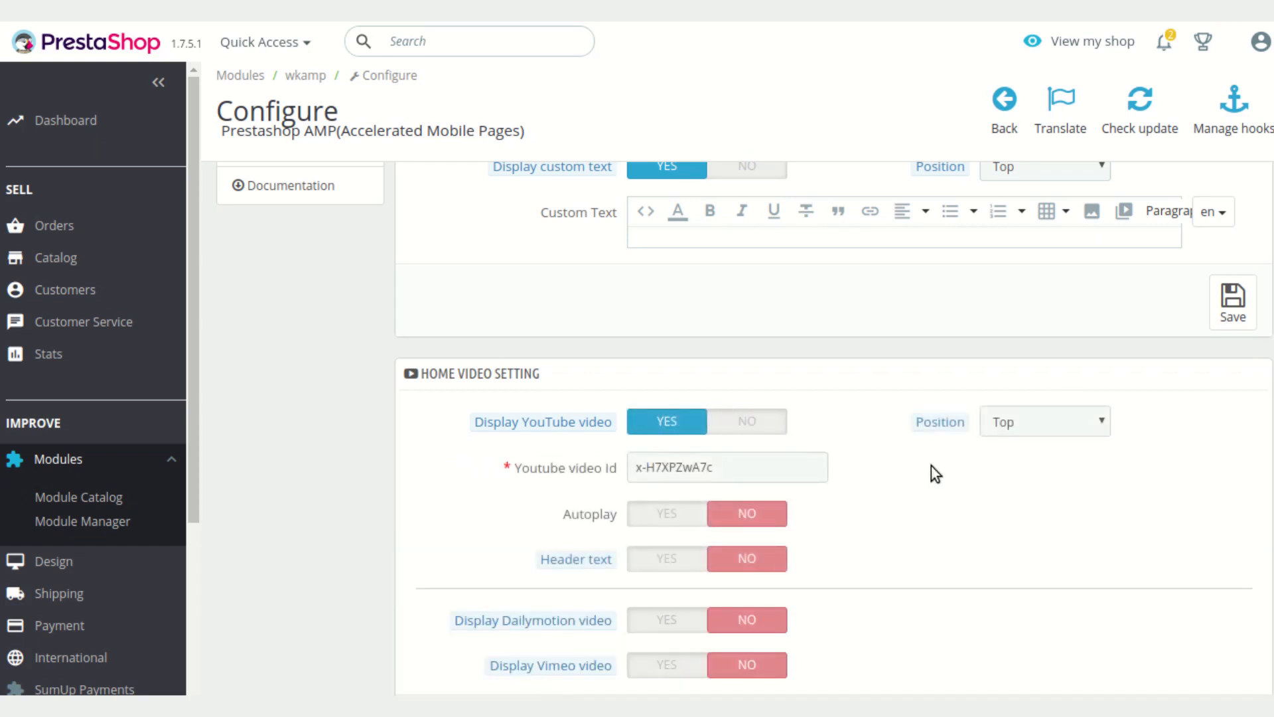
{"action": "scroll", "coordinate": [931, 465], "scroll_direction": "down", "scroll_amount": 1}
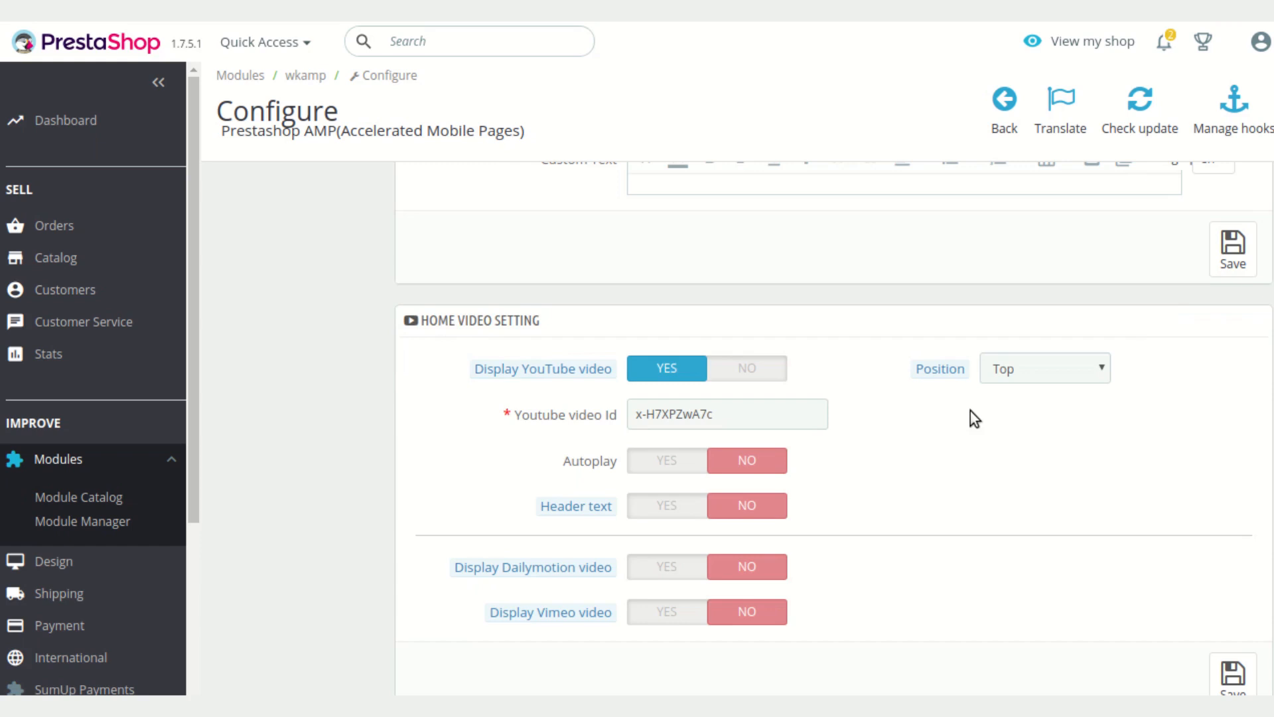
{"action": "left_click", "coordinate": [1101, 377]}
{"action": "left_click", "coordinate": [1097, 381]}
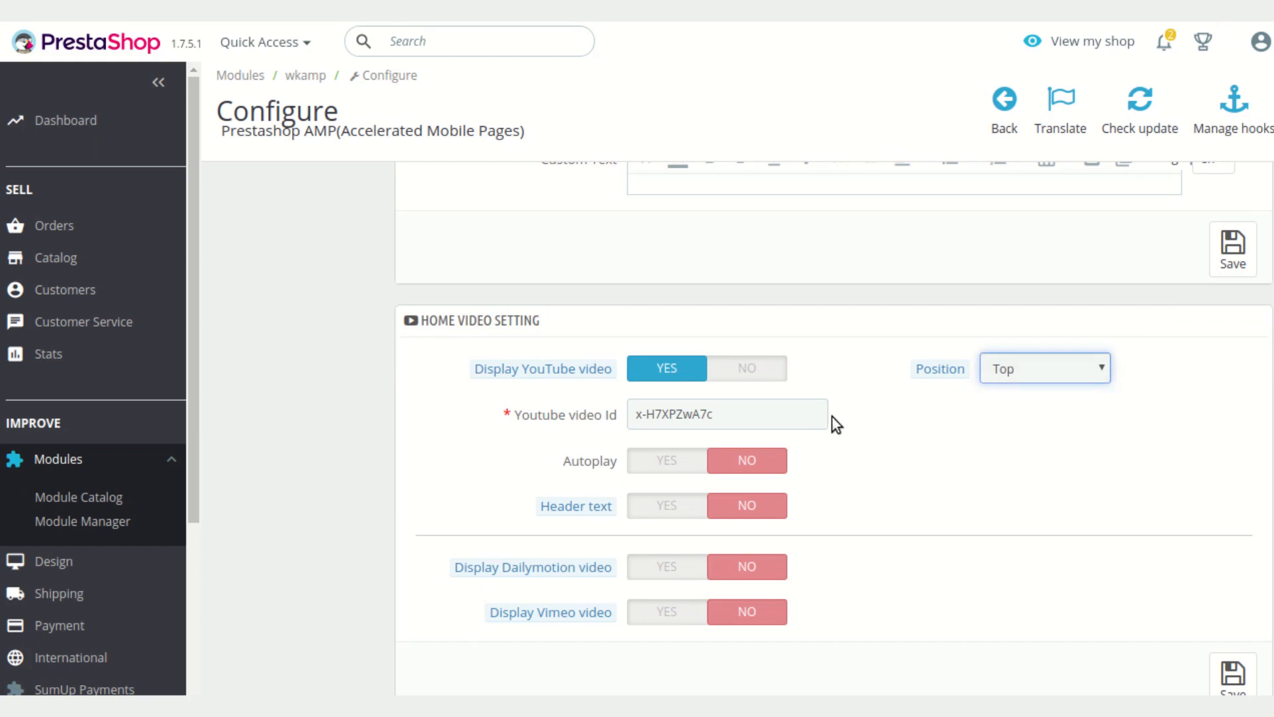
{"action": "left_click", "coordinate": [809, 417]}
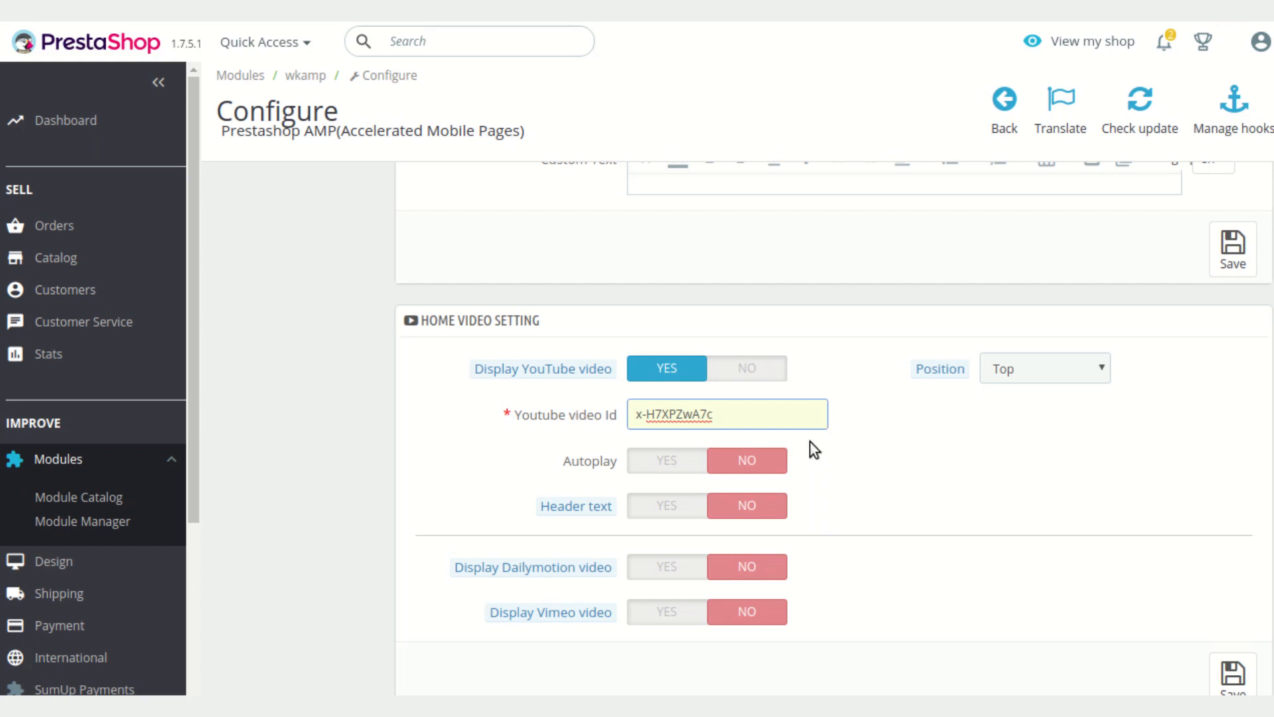
{"action": "left_click", "coordinate": [665, 507]}
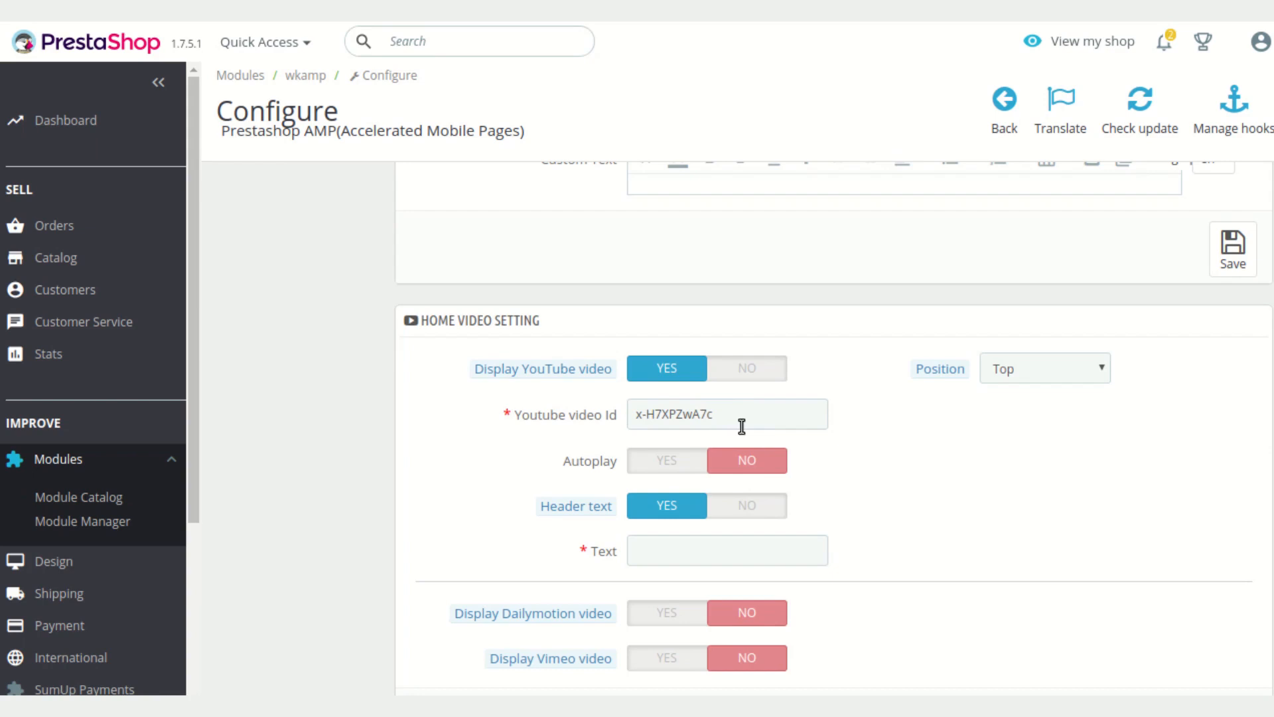
Open the Category Page settings and review the category image and sub-category options
{"action": "scroll", "coordinate": [874, 452], "scroll_direction": "down", "scroll_amount": 2}
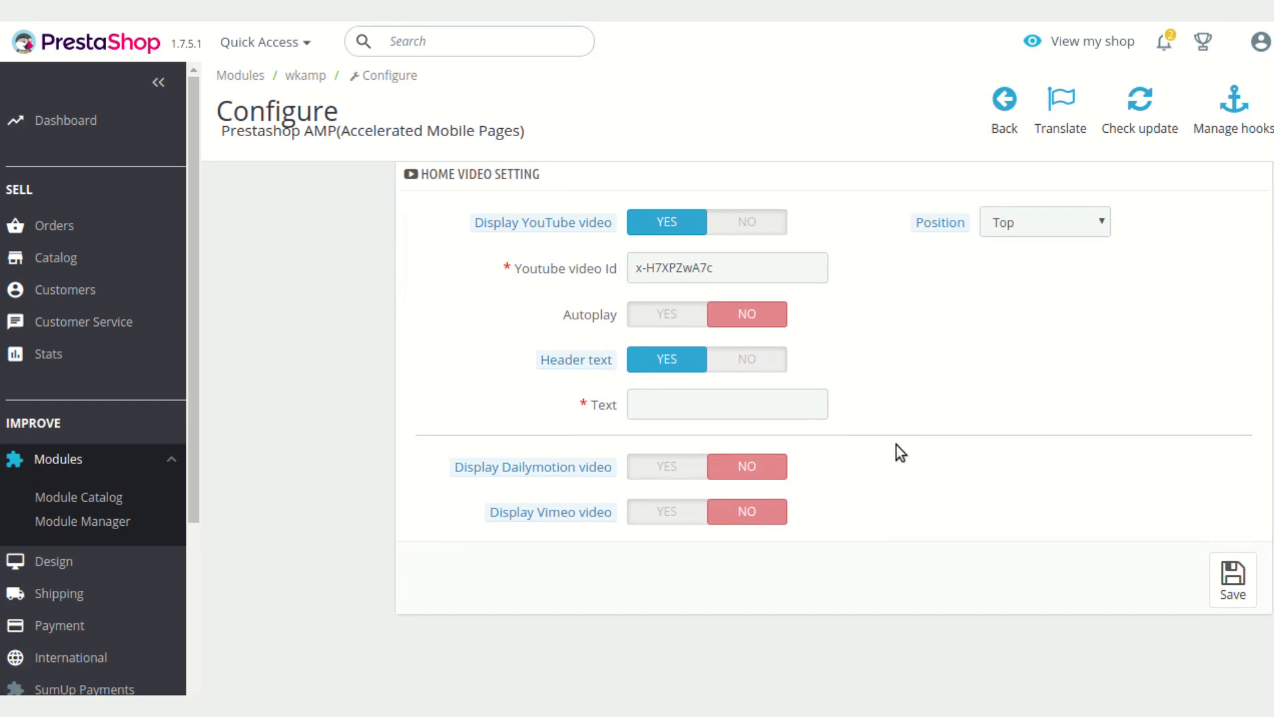
{"action": "scroll", "coordinate": [890, 448], "scroll_direction": "up", "scroll_amount": 10}
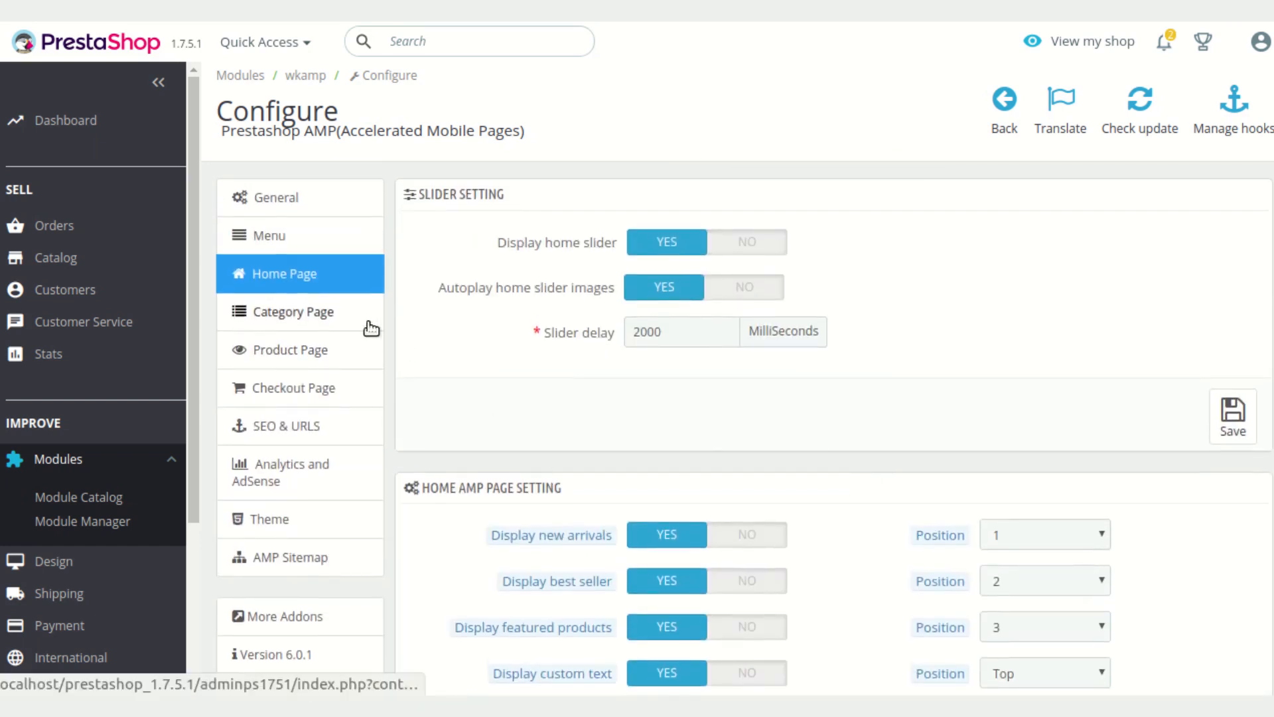
{"action": "left_click", "coordinate": [346, 319]}
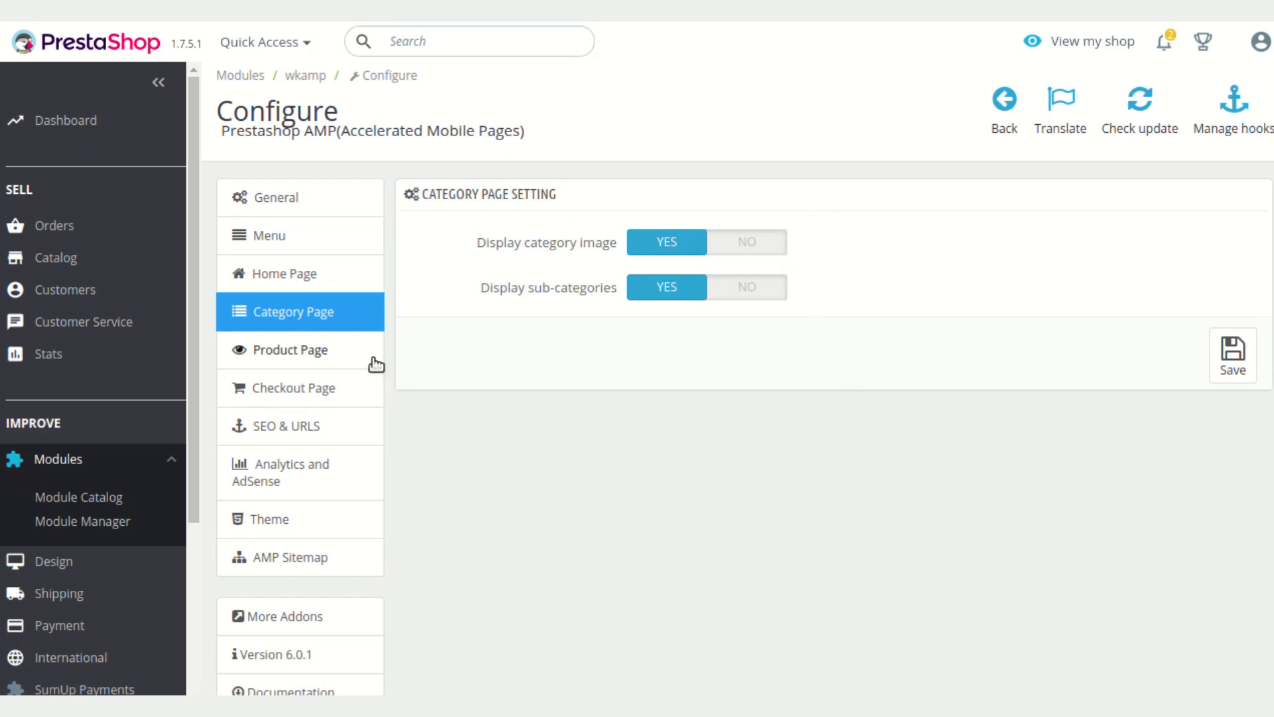
Enable Facebook and LinkedIn social media sharing on the product page settings
{"action": "left_click", "coordinate": [353, 359]}
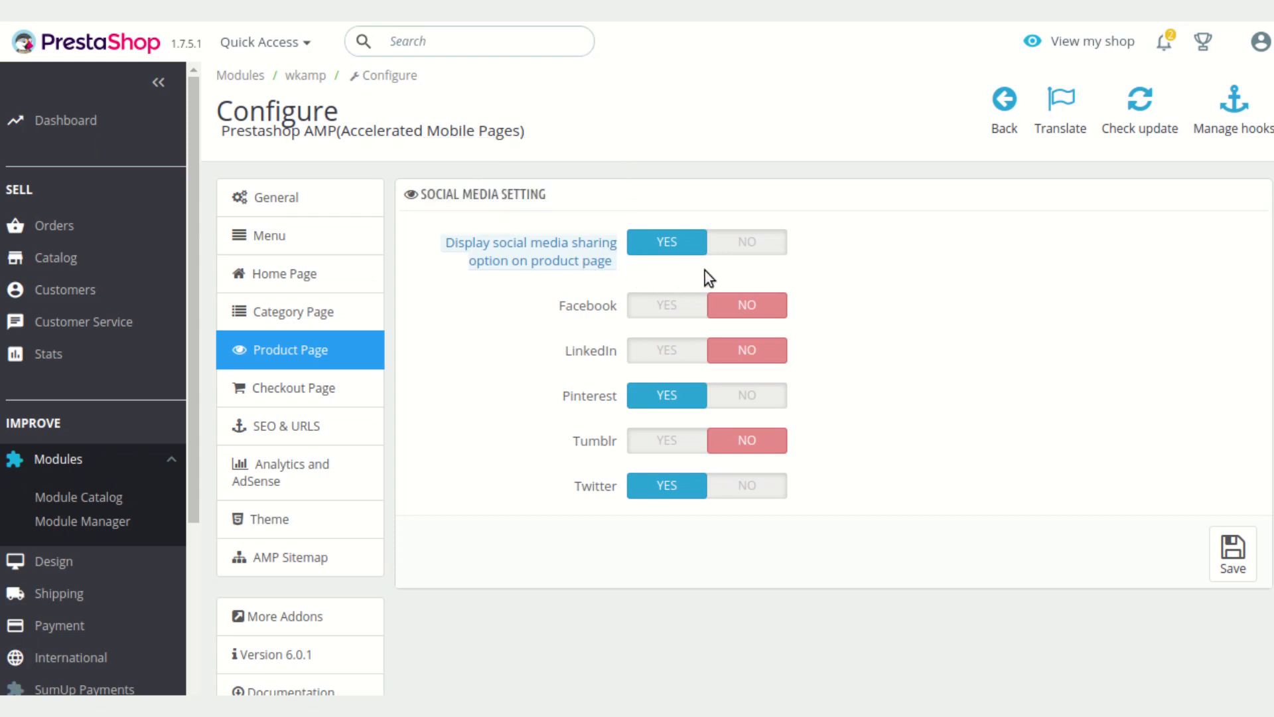
{"action": "left_click", "coordinate": [667, 305]}
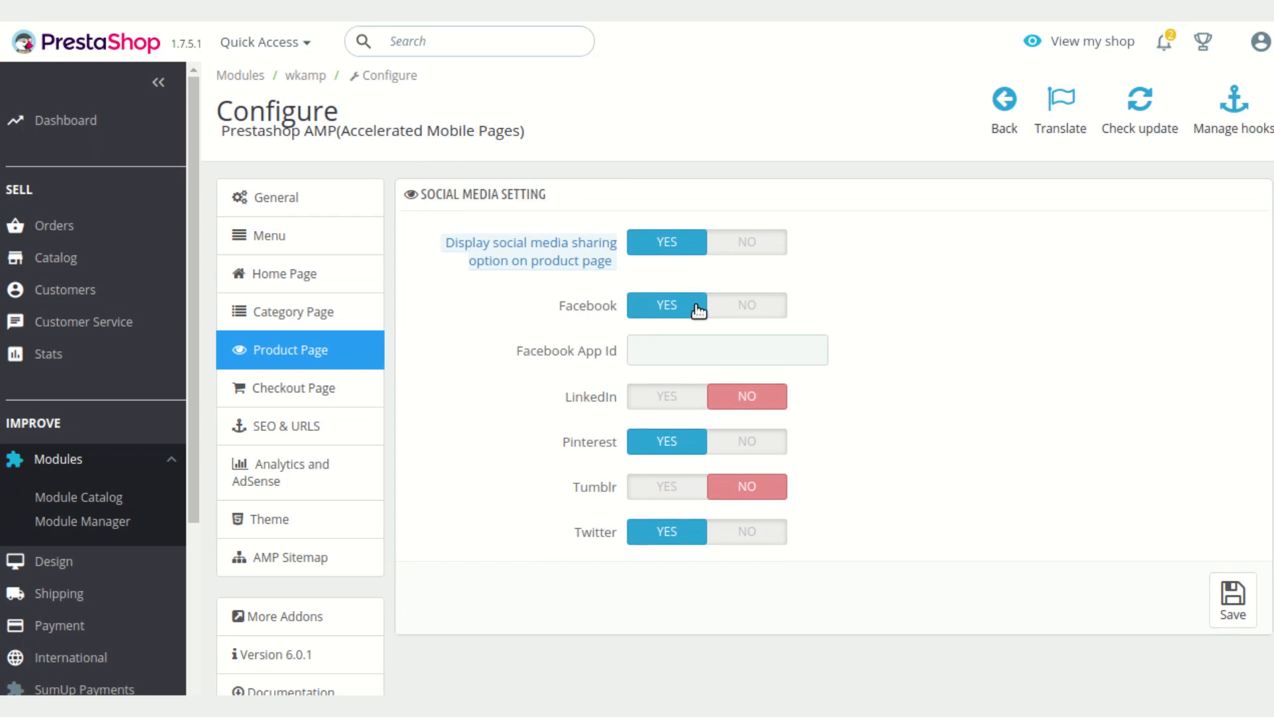
{"action": "left_click", "coordinate": [744, 307]}
{"action": "left_click", "coordinate": [672, 351]}
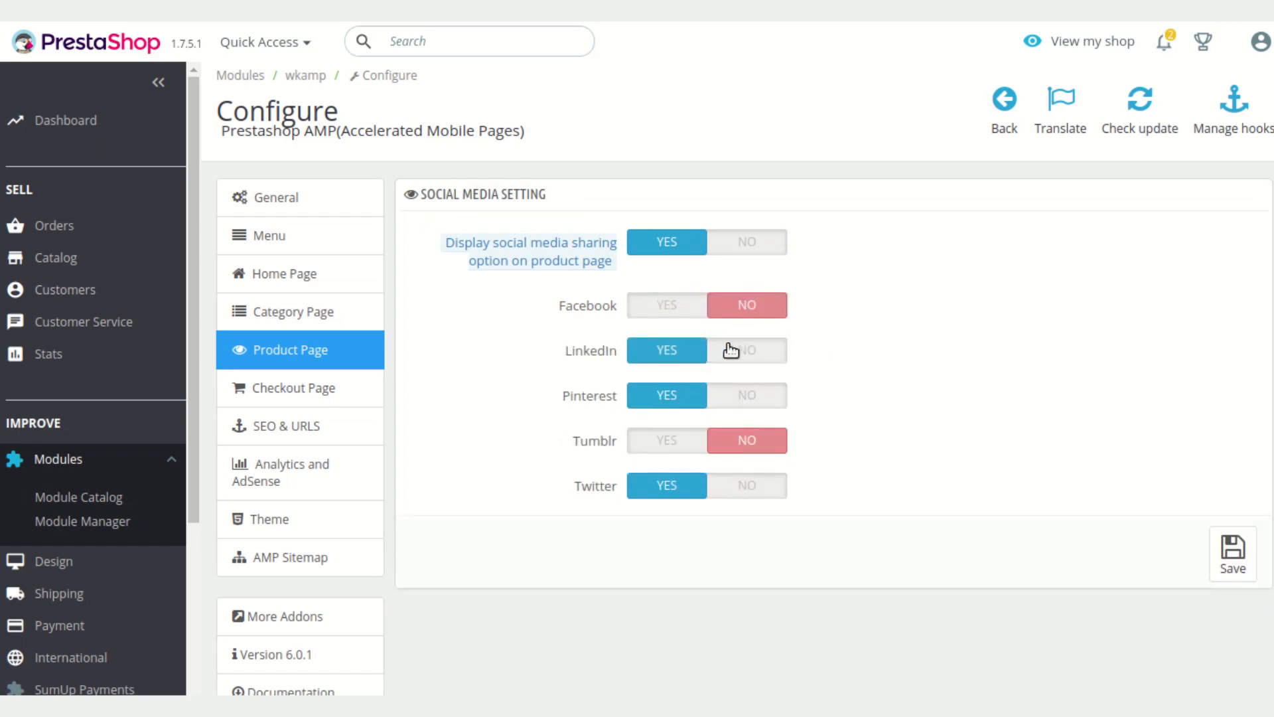
{"action": "left_click", "coordinate": [687, 307]}
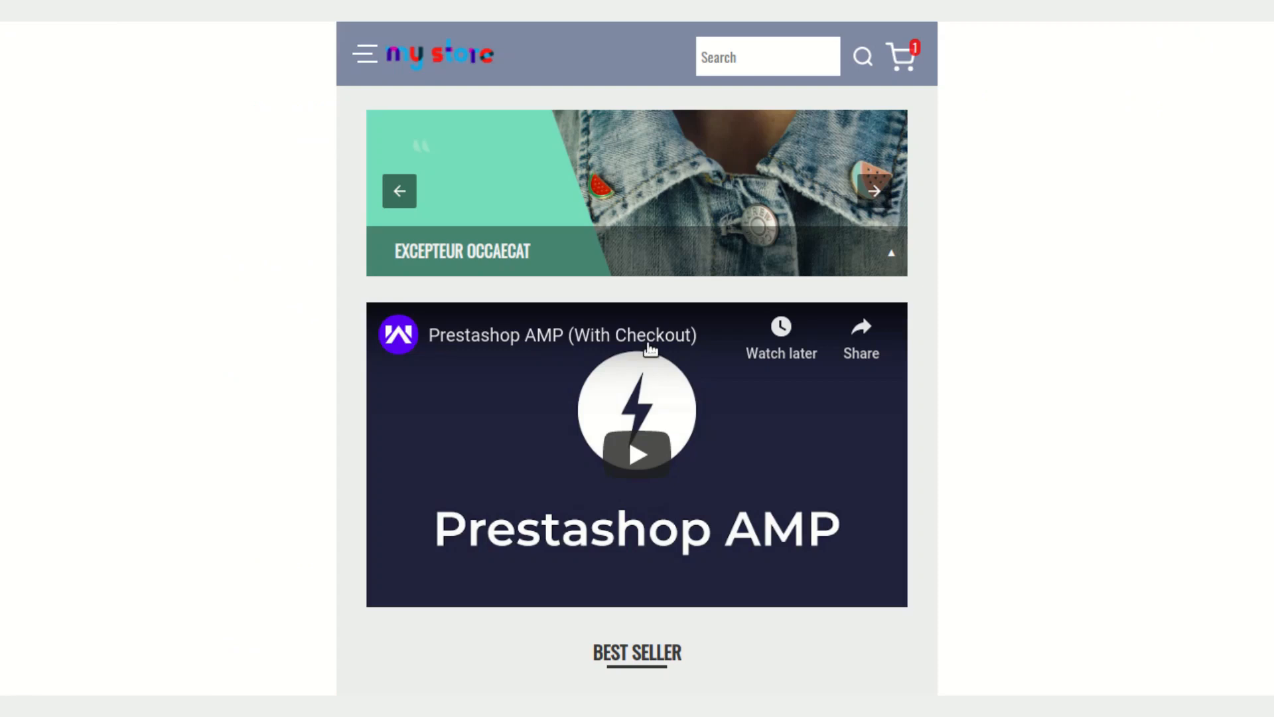
Preview the AMP storefront home page with the embedded YouTube video
{"action": "scroll", "coordinate": [644, 344], "scroll_direction": "down", "scroll_amount": 10}
{"action": "left_click", "coordinate": [515, 242]}
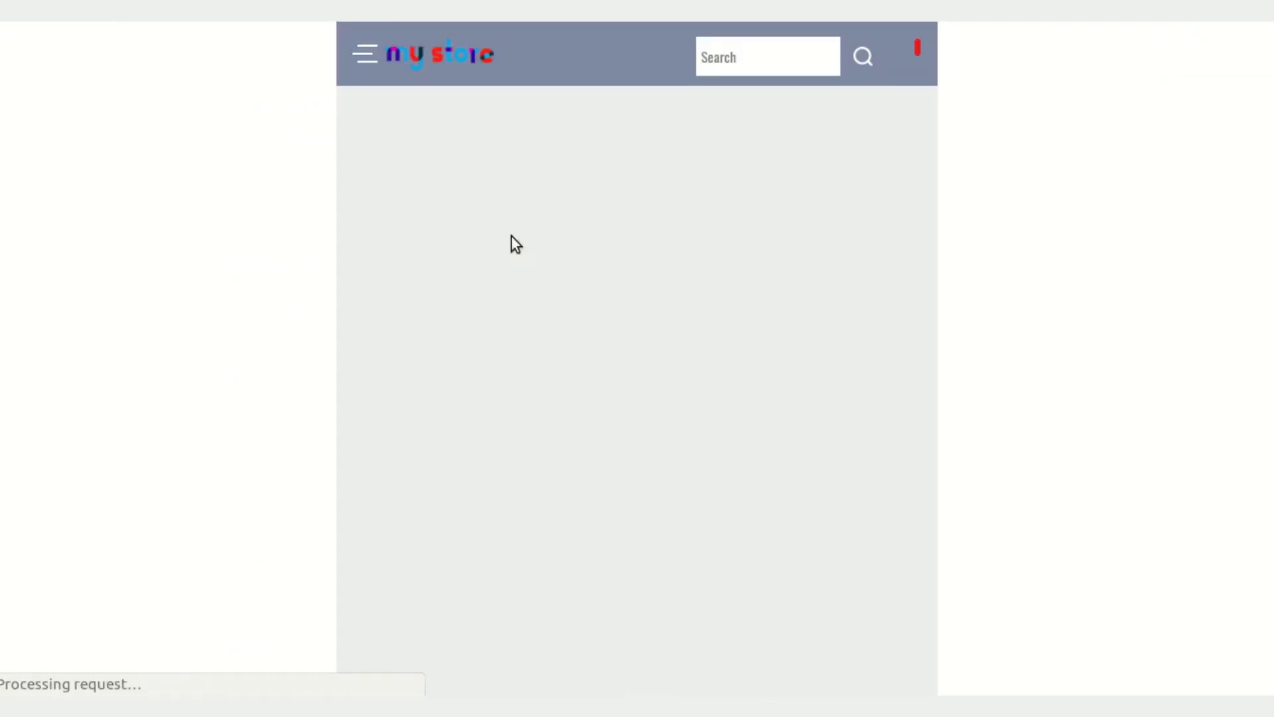
{"action": "scroll", "coordinate": [710, 599], "scroll_direction": "down", "scroll_amount": 10}
{"action": "scroll", "coordinate": [682, 553], "scroll_direction": "down", "scroll_amount": 5}
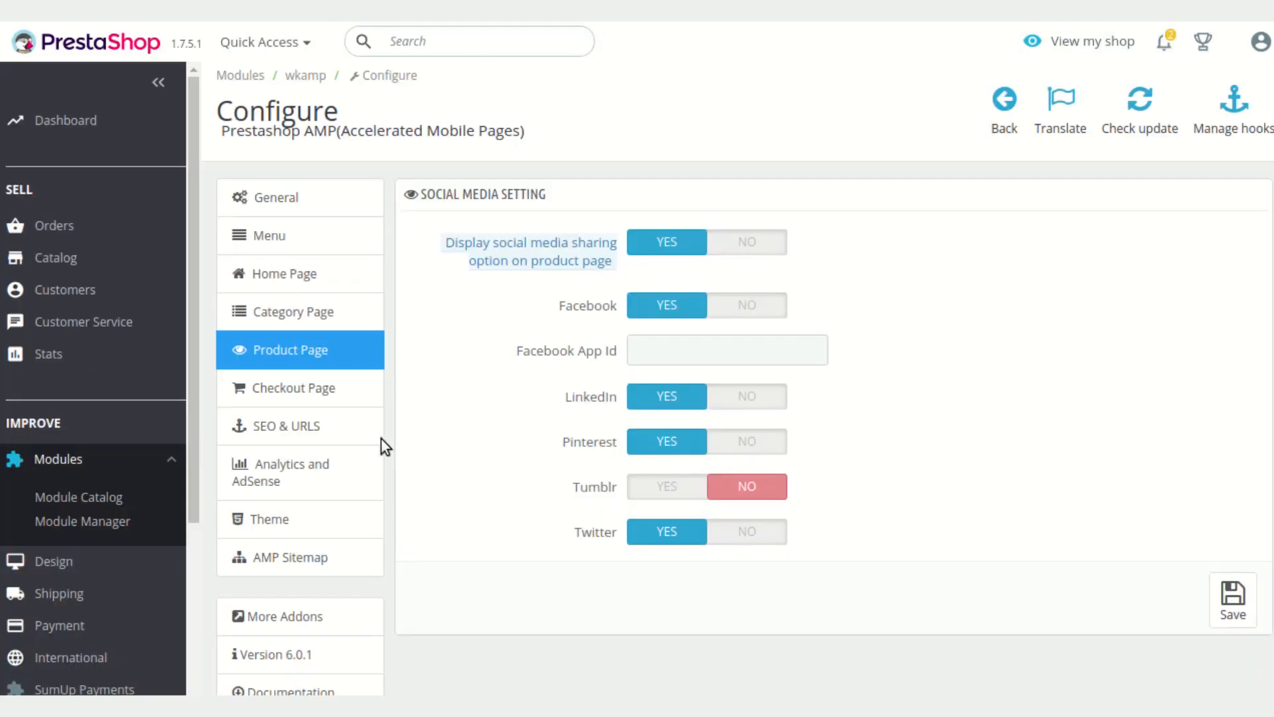
Review the Checkout Page payment options and the SEO & URLs page address fields
{"action": "left_click", "coordinate": [317, 386]}
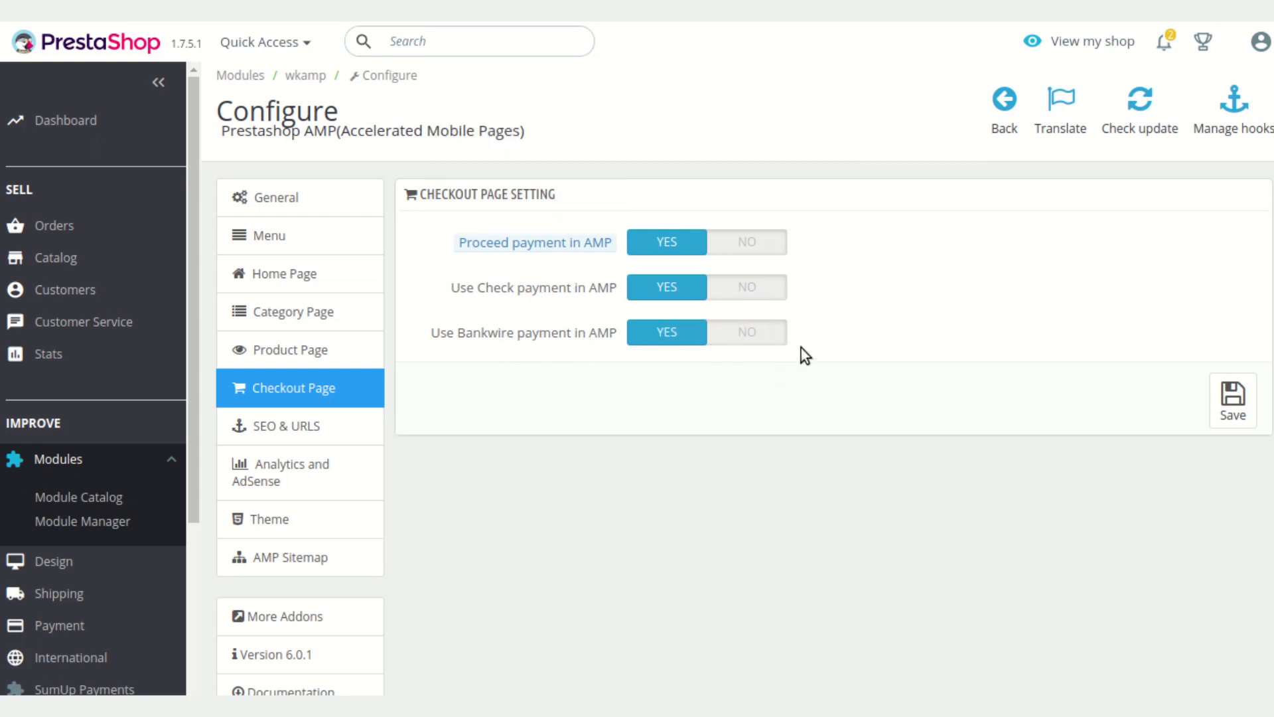
{"action": "left_click", "coordinate": [352, 432]}
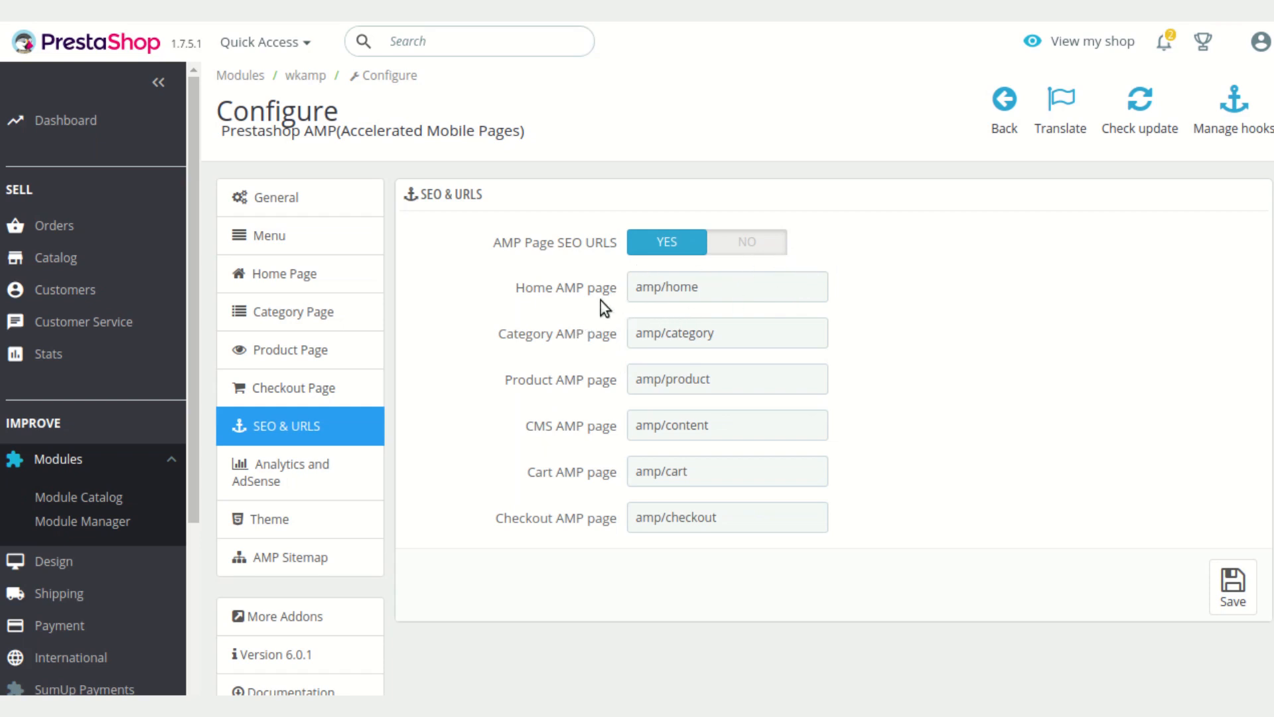
{"action": "left_click", "coordinate": [730, 287]}
{"action": "left_click", "coordinate": [754, 332]}
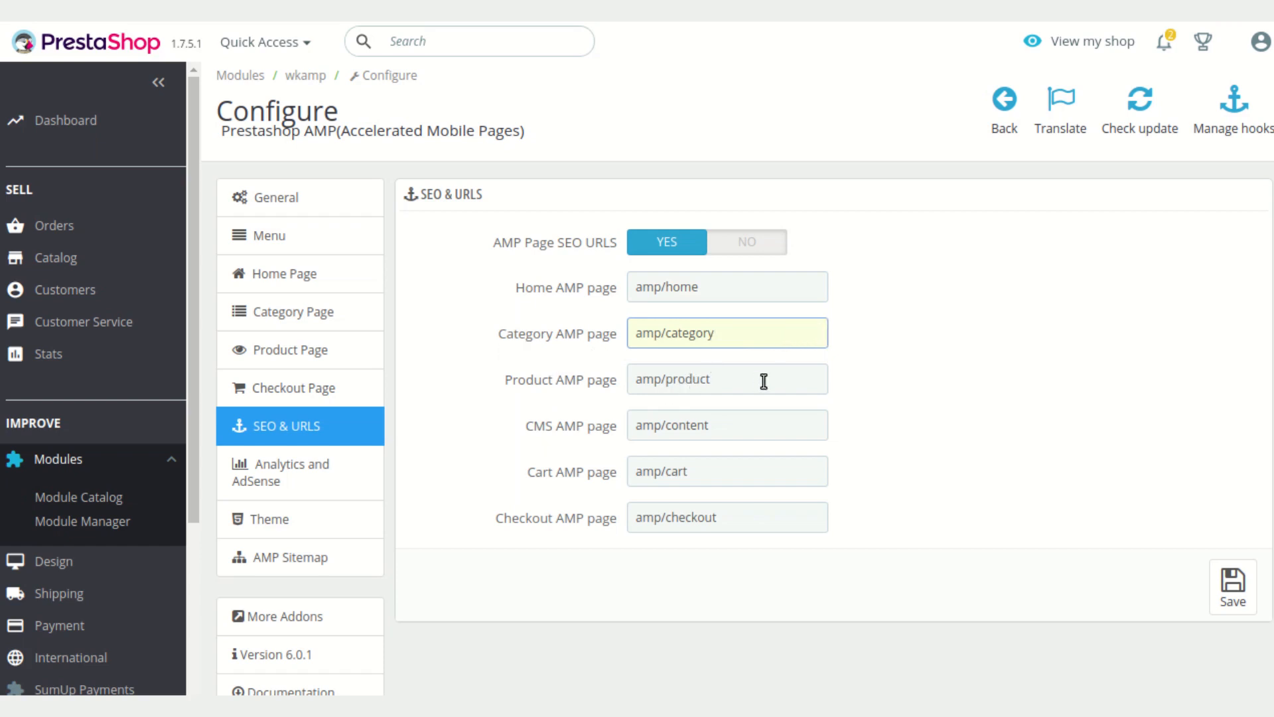
{"action": "scroll", "coordinate": [463, 398], "scroll_direction": "down", "scroll_amount": 3}
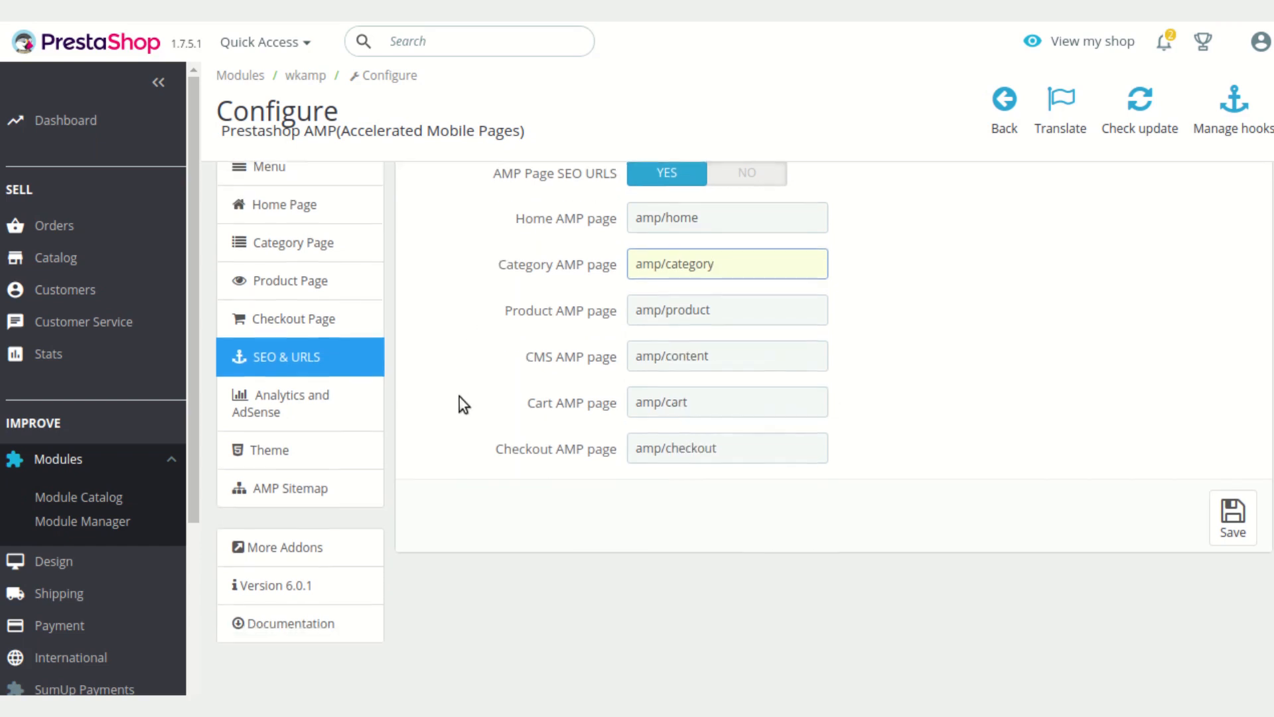
Enable Facebook Pixel and Google Analytics in the Analytics and AdSense settings
{"action": "left_click", "coordinate": [353, 387]}
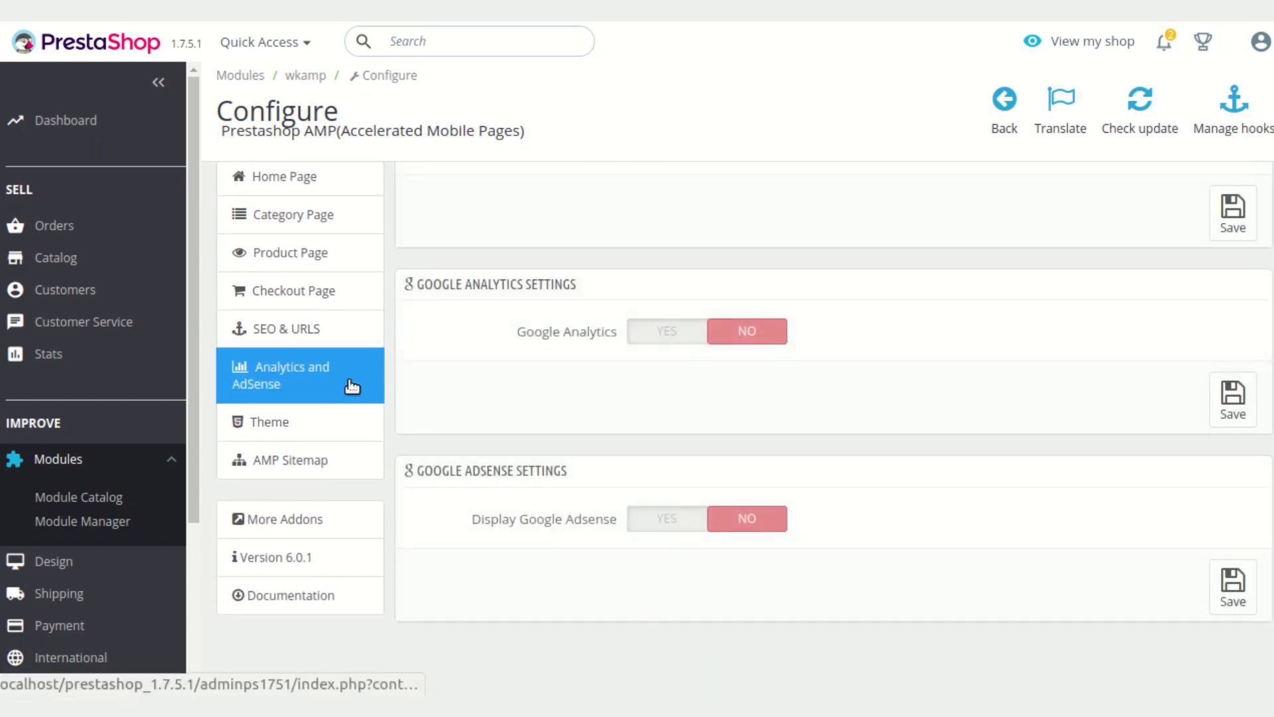
{"action": "scroll", "coordinate": [796, 411], "scroll_direction": "up", "scroll_amount": 3}
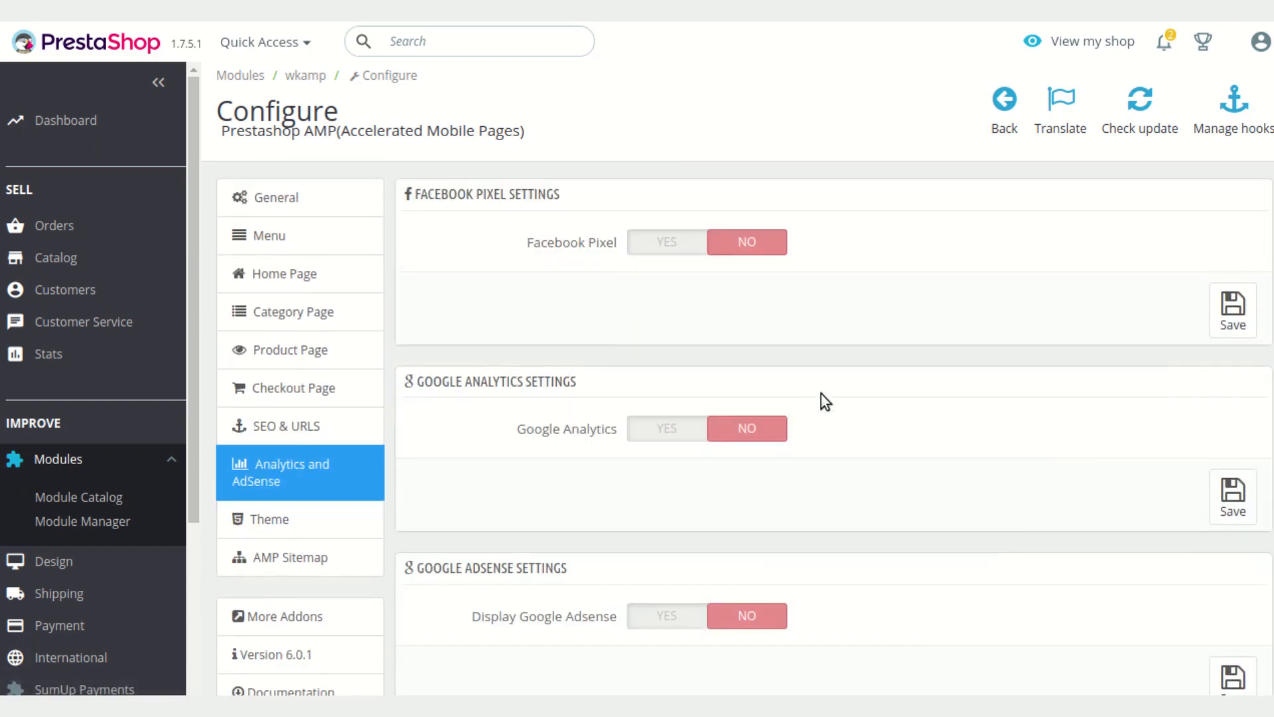
{"action": "left_click", "coordinate": [649, 245]}
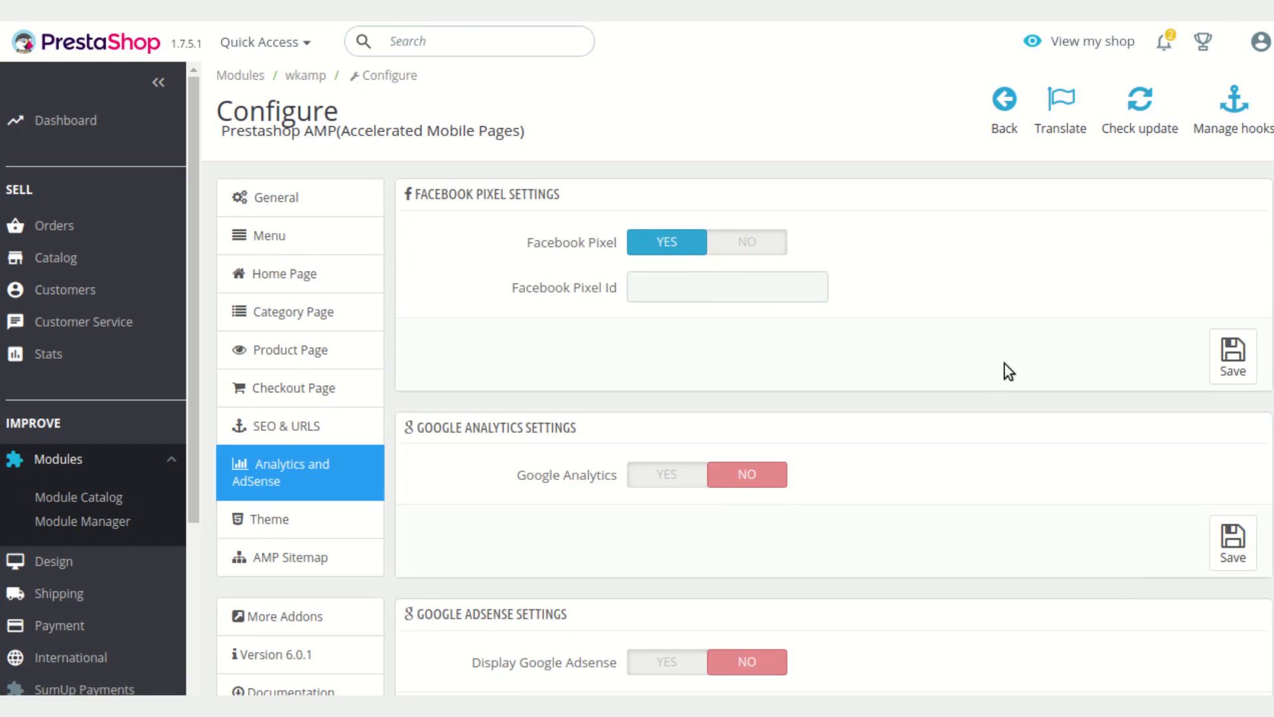
{"action": "scroll", "coordinate": [1001, 371], "scroll_direction": "down", "scroll_amount": 2}
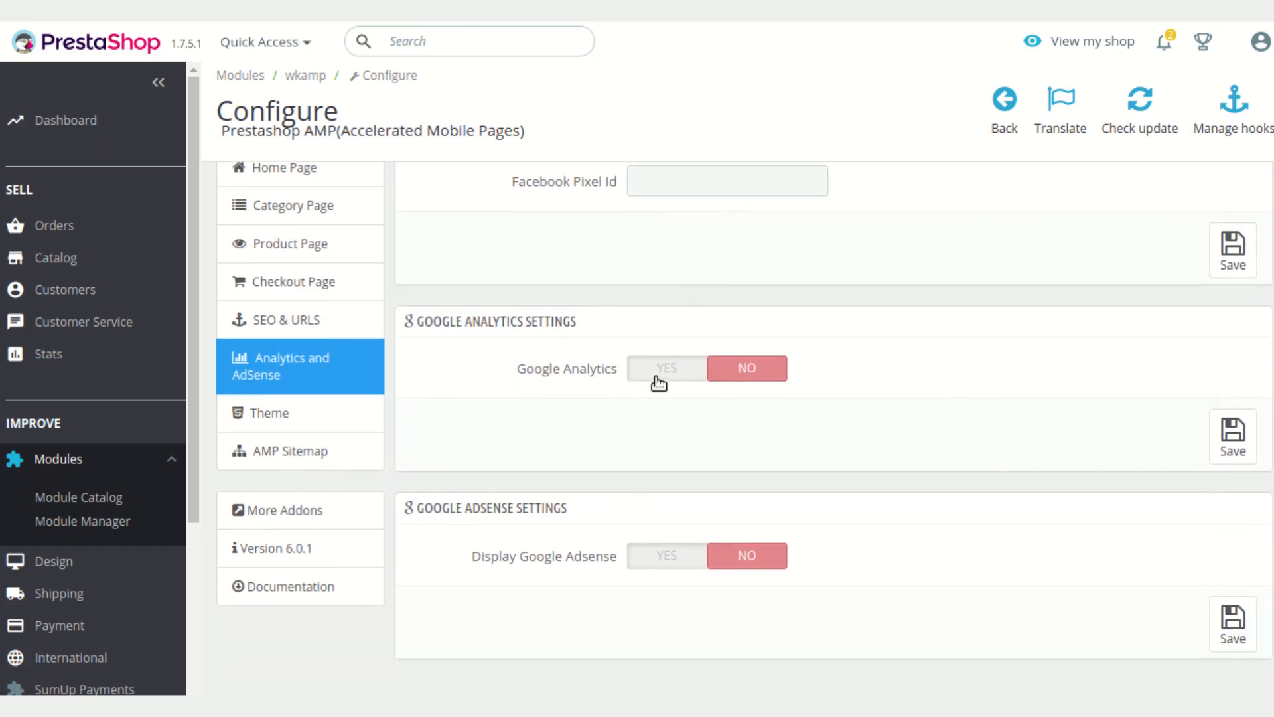
{"action": "left_click", "coordinate": [657, 376]}
{"action": "scroll", "coordinate": [701, 478], "scroll_direction": "down", "scroll_amount": 2}
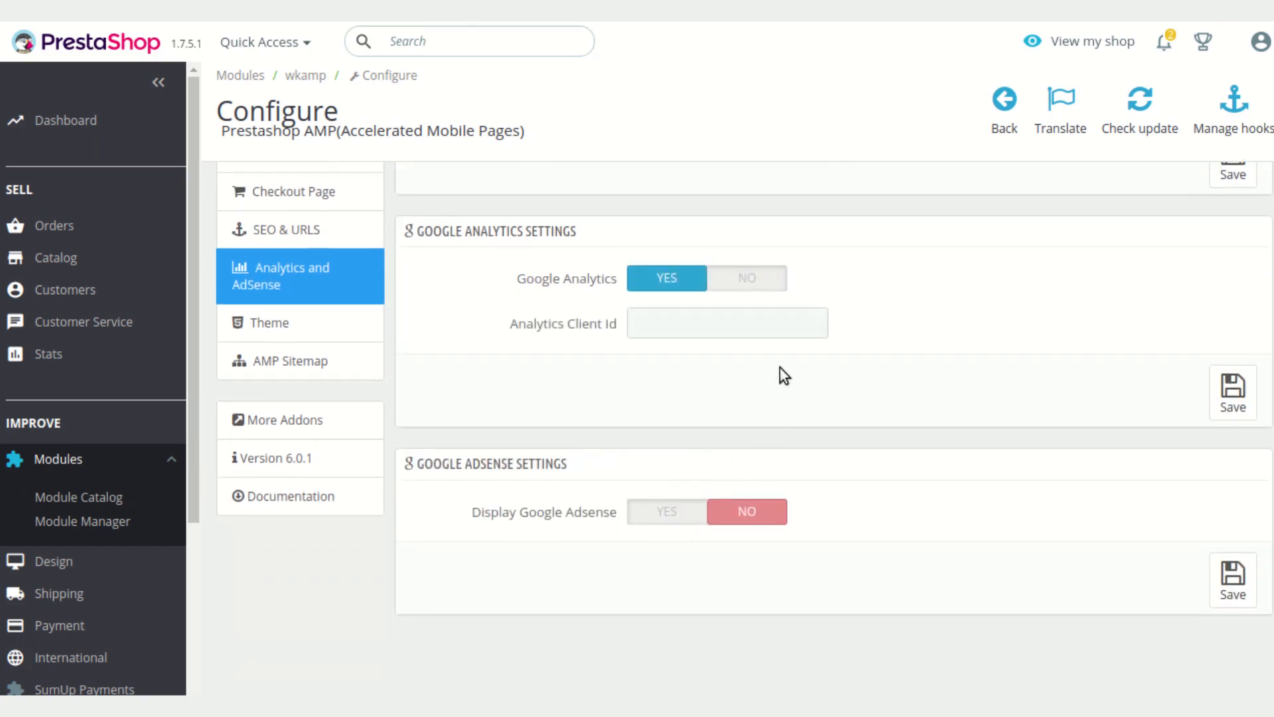
{"action": "scroll", "coordinate": [780, 369], "scroll_direction": "up", "scroll_amount": 3}
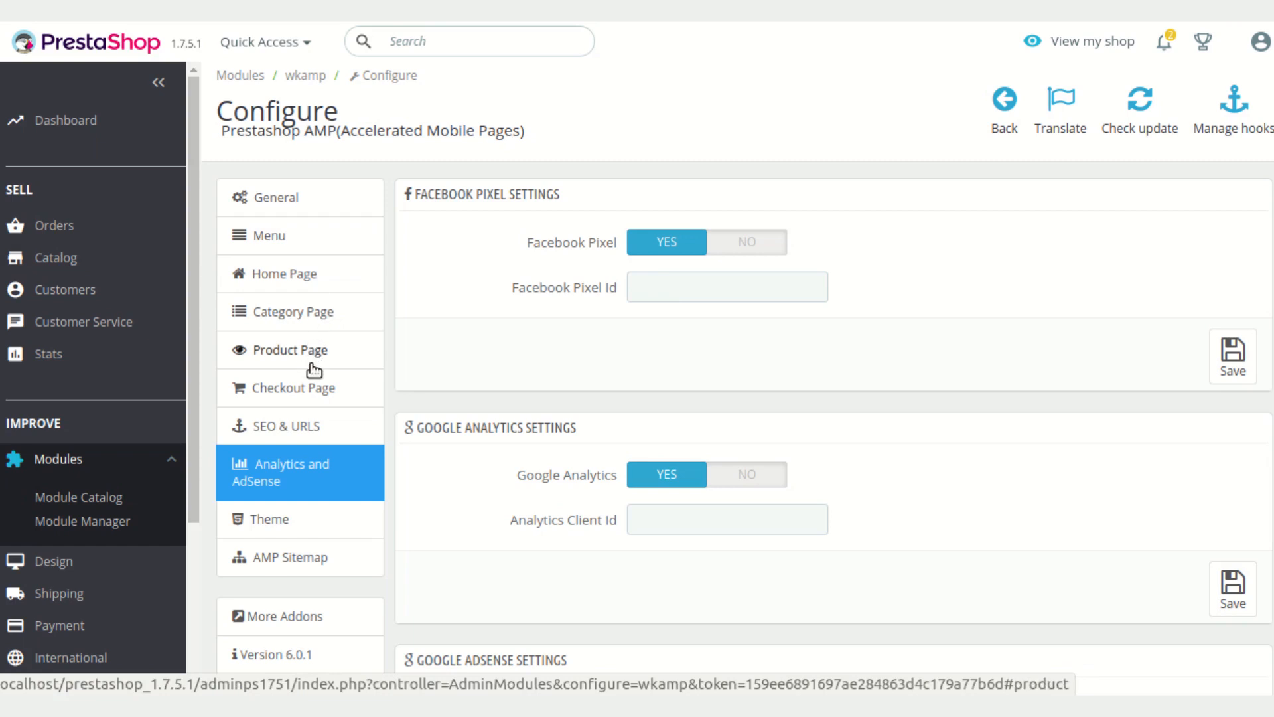
Select the second, blue AMP theme in the Theme settings and save it
{"action": "scroll", "coordinate": [363, 452], "scroll_direction": "down", "scroll_amount": 2}
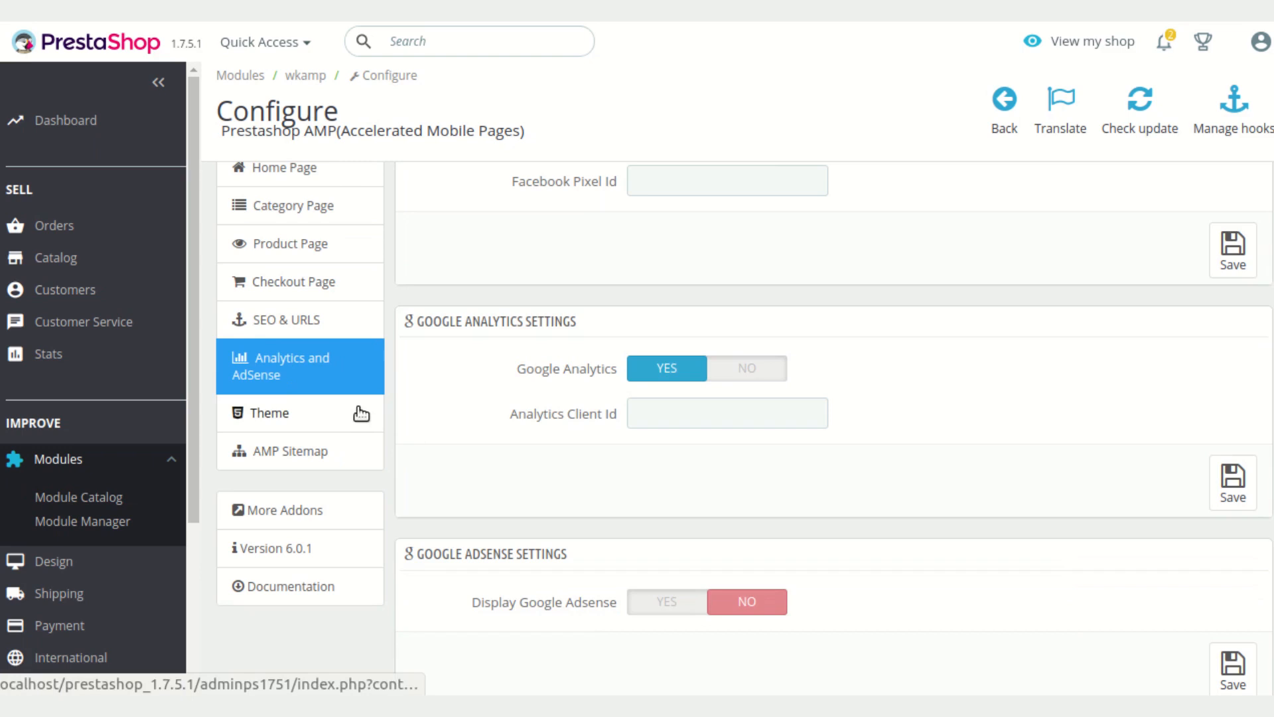
{"action": "left_click", "coordinate": [361, 414]}
{"action": "scroll", "coordinate": [1089, 451], "scroll_direction": "up", "scroll_amount": 2}
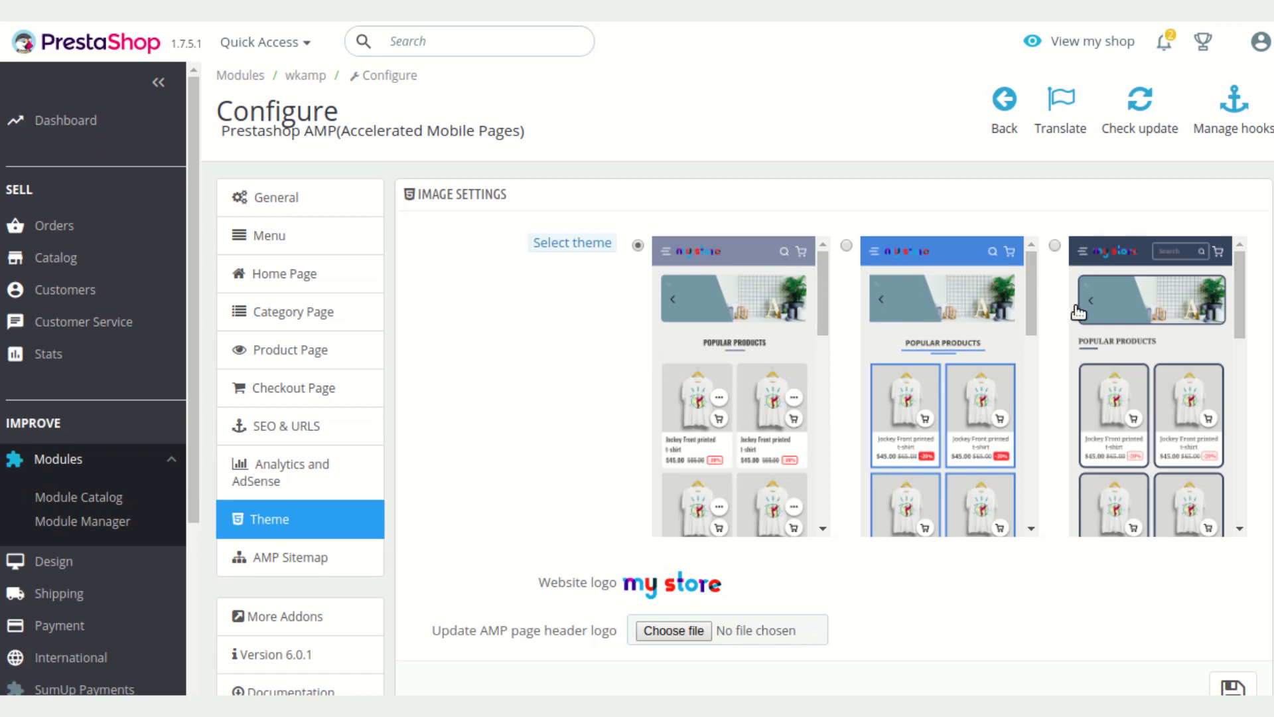
{"action": "left_click", "coordinate": [846, 247]}
{"action": "scroll", "coordinate": [925, 365], "scroll_direction": "down", "scroll_amount": 5}
{"action": "scroll", "coordinate": [923, 365], "scroll_direction": "down", "scroll_amount": 3}
{"action": "scroll", "coordinate": [1230, 643], "scroll_direction": "down", "scroll_amount": 2}
{"action": "left_click", "coordinate": [1229, 592]}
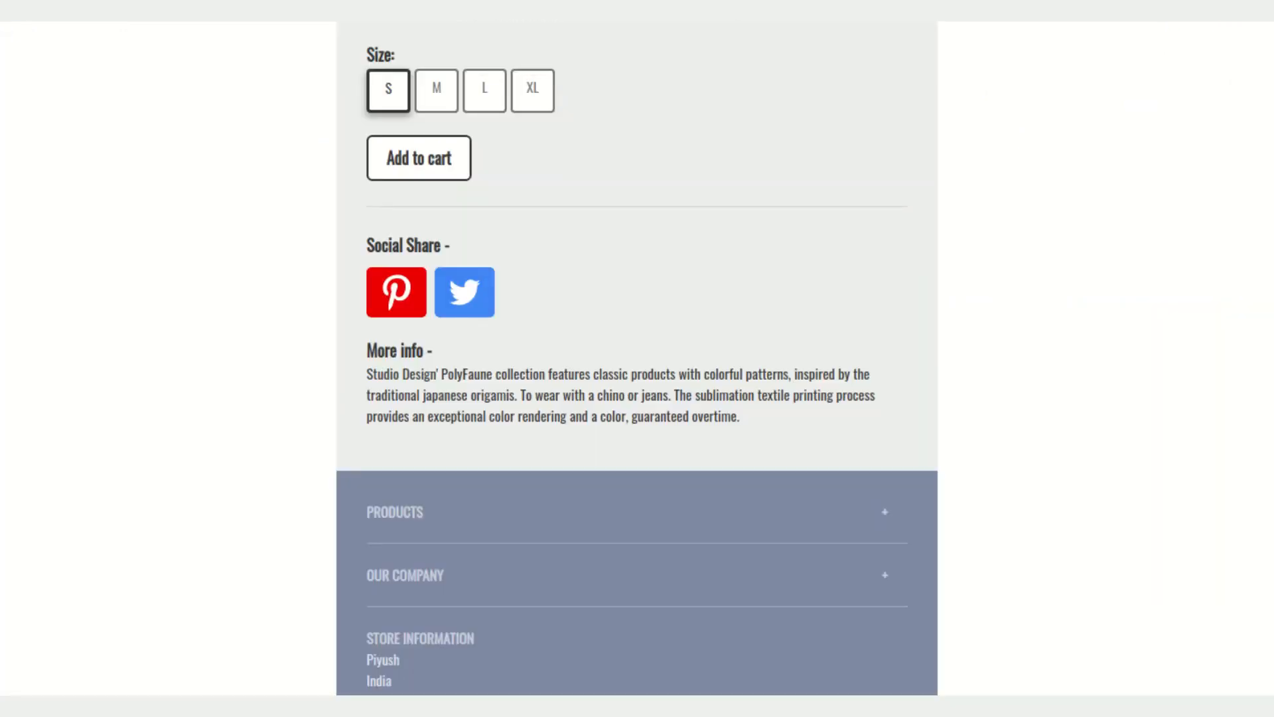
Reload the AMP product page in the storefront to preview the new theme
{"action": "key", "text": "F5"}
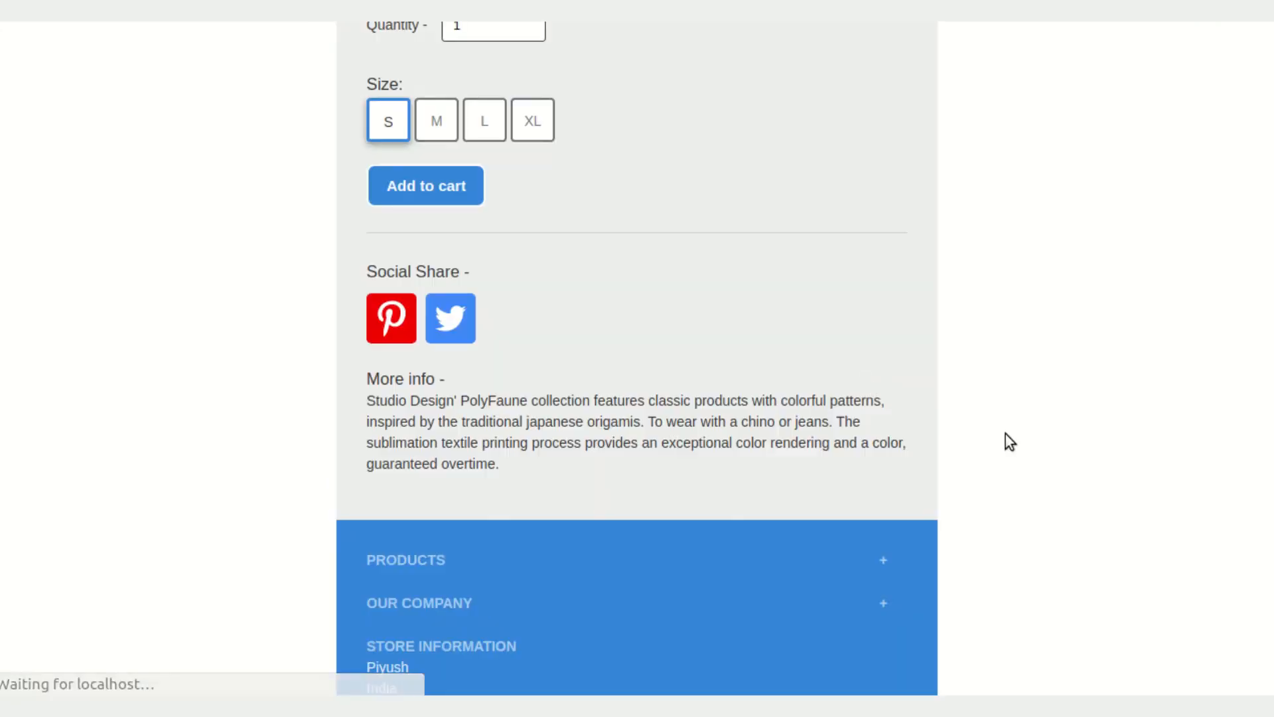
{"action": "scroll", "coordinate": [1000, 432], "scroll_direction": "up", "scroll_amount": 10}
{"action": "scroll", "coordinate": [979, 448], "scroll_direction": "up", "scroll_amount": 3}
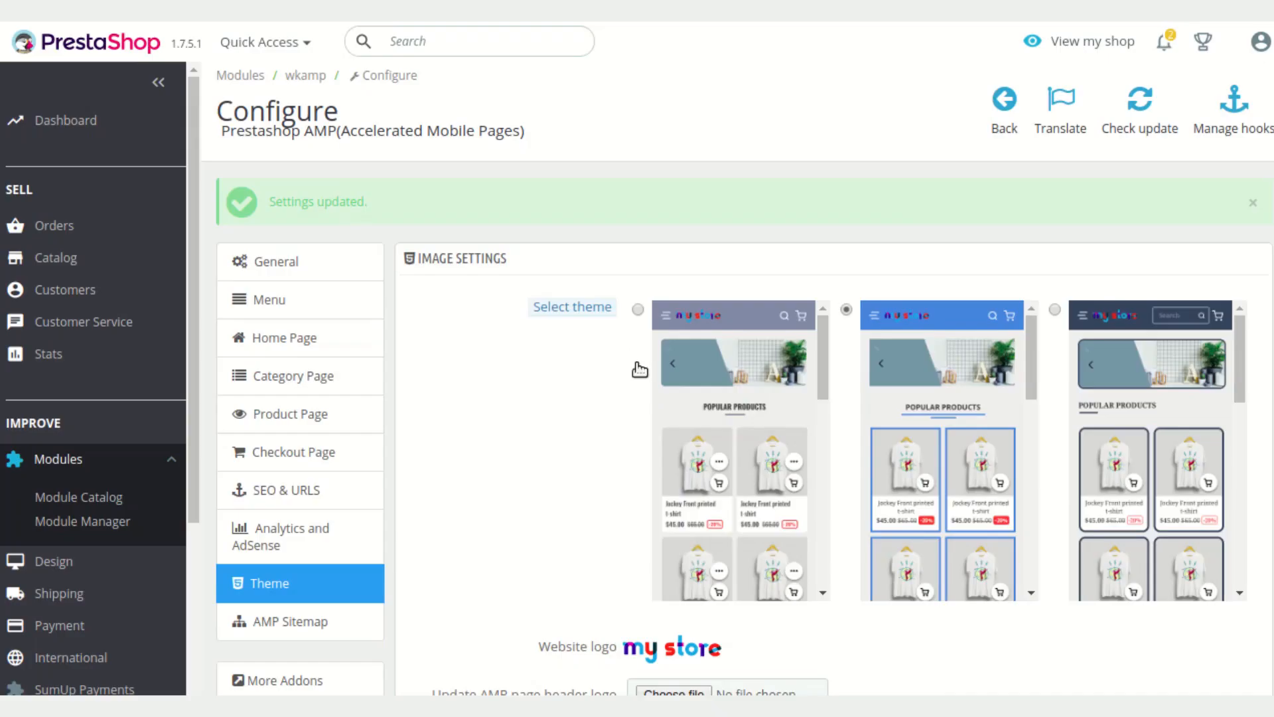
{"action": "scroll", "coordinate": [647, 391], "scroll_direction": "down", "scroll_amount": 3}
{"action": "scroll", "coordinate": [550, 546], "scroll_direction": "down", "scroll_amount": 4}
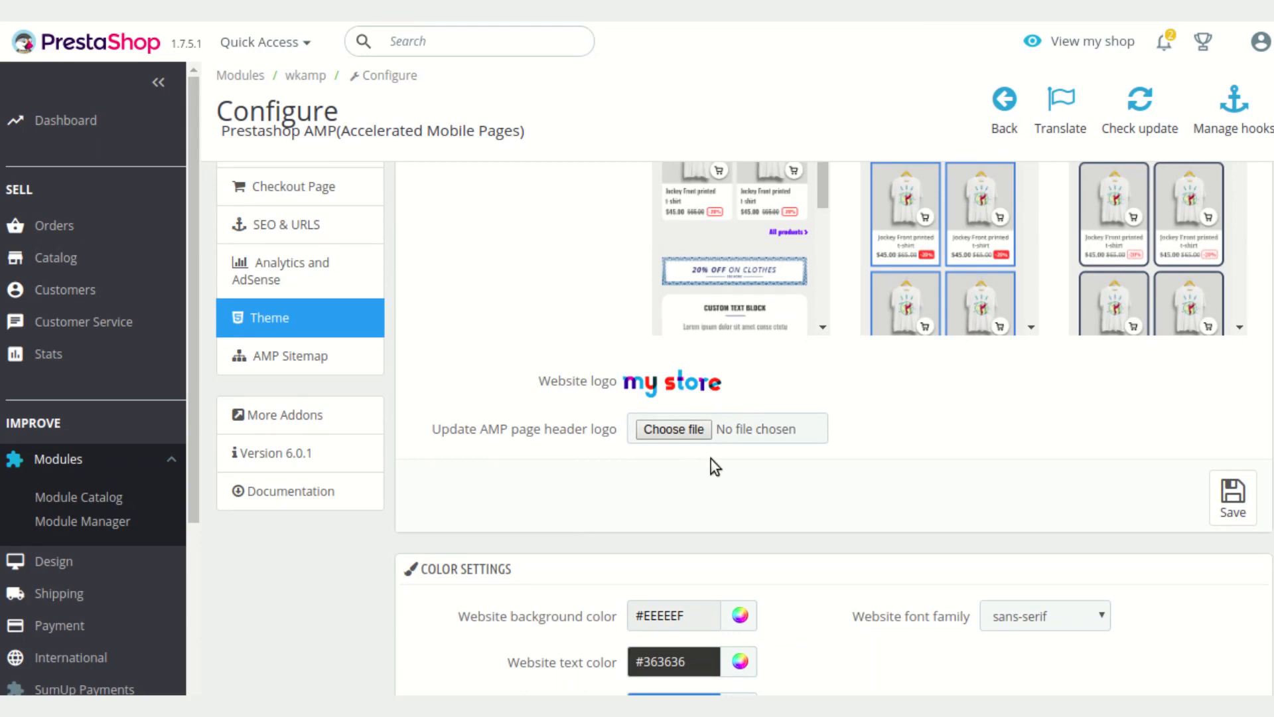
Examine the theme previews, header logo and color settings in the Theme section
{"action": "scroll", "coordinate": [726, 452], "scroll_direction": "up", "scroll_amount": 3}
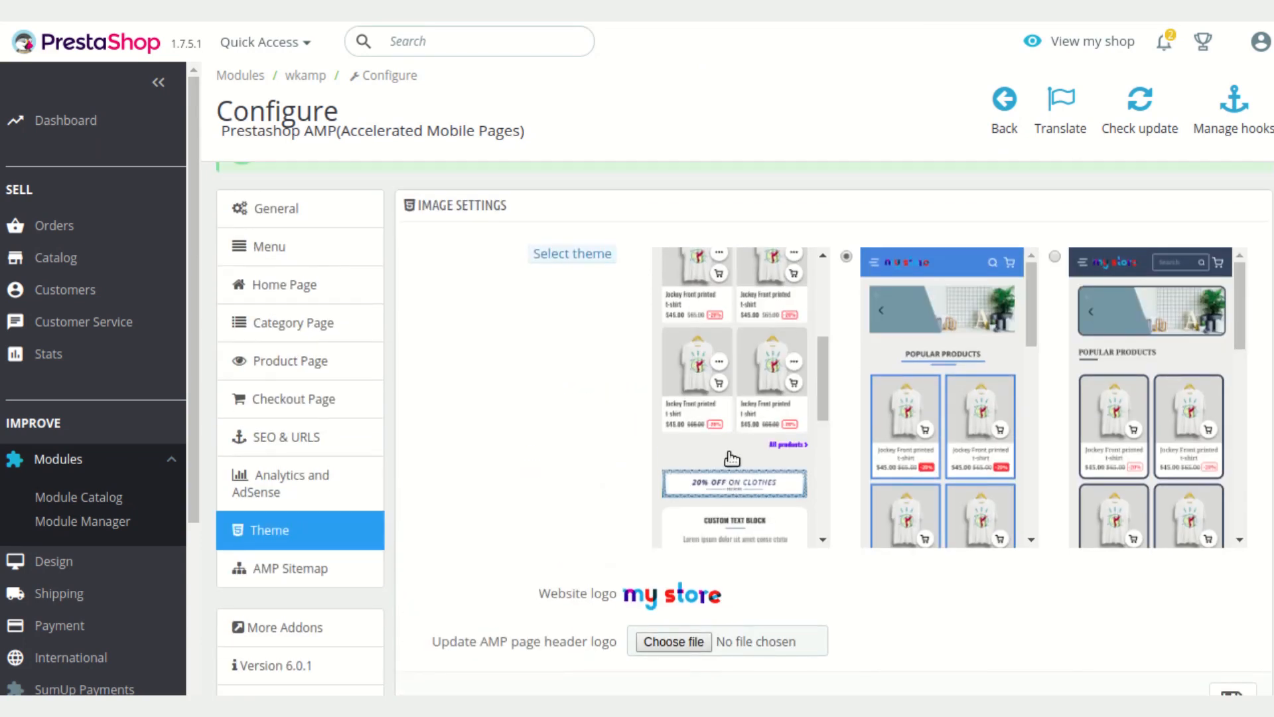
{"action": "scroll", "coordinate": [732, 458], "scroll_direction": "down", "scroll_amount": 5}
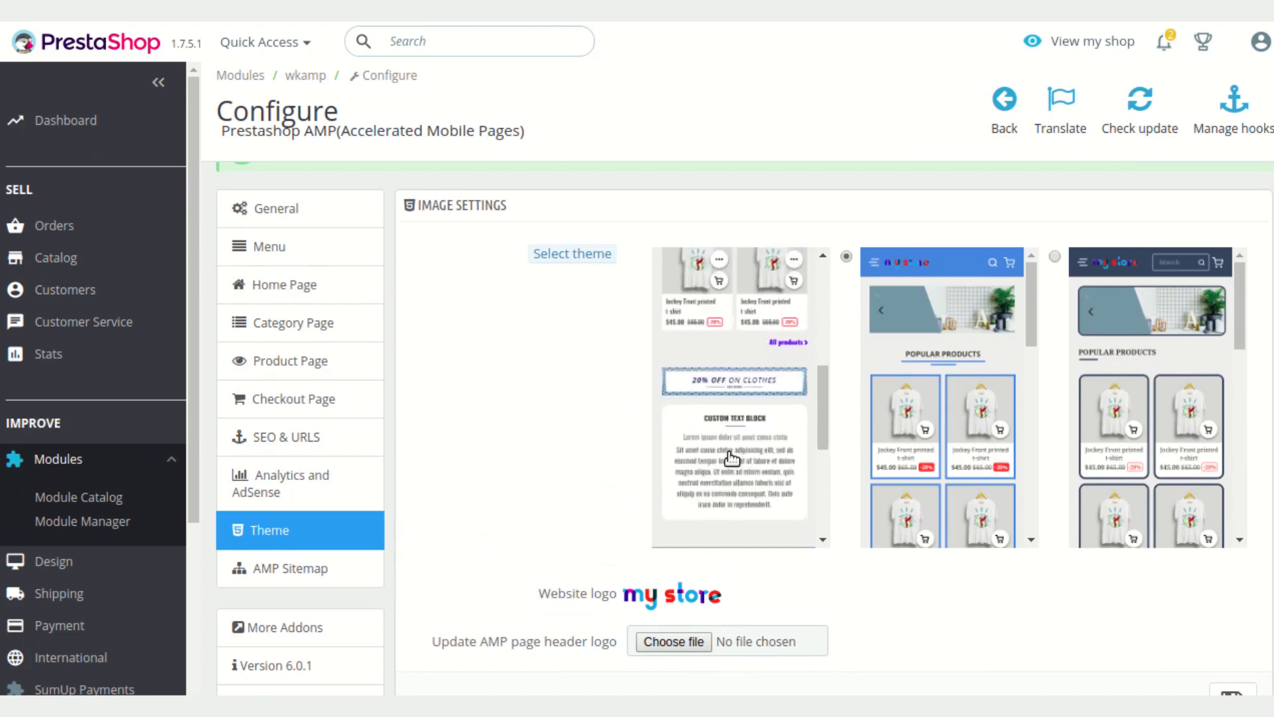
{"action": "scroll", "coordinate": [736, 633], "scroll_direction": "down", "scroll_amount": 3}
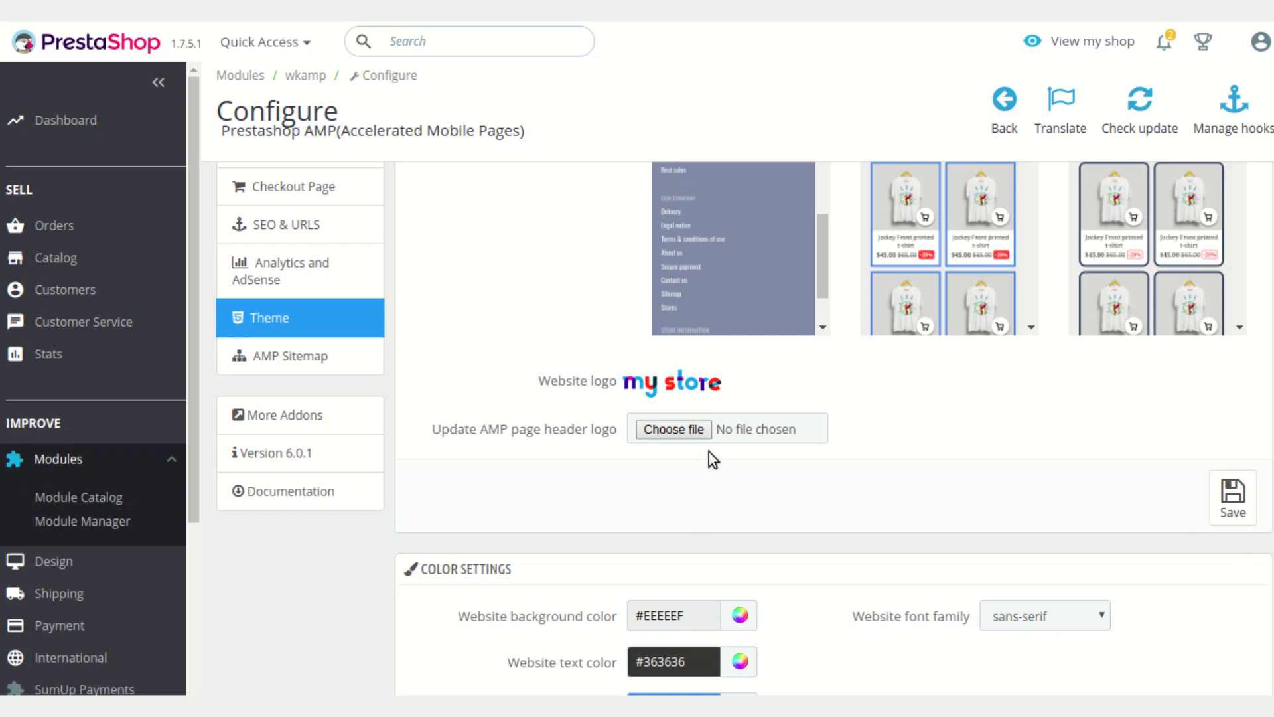
{"action": "scroll", "coordinate": [732, 459], "scroll_direction": "down", "scroll_amount": 2}
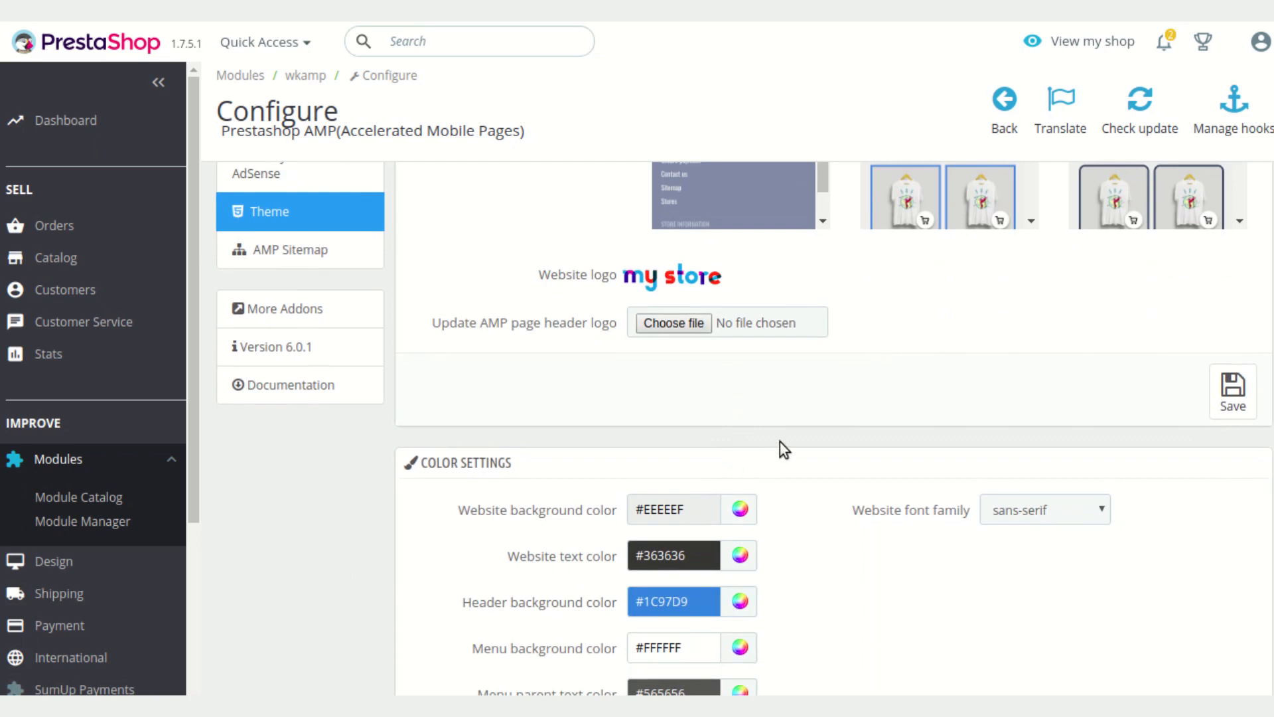
{"action": "scroll", "coordinate": [782, 445], "scroll_direction": "down", "scroll_amount": 1}
{"action": "scroll", "coordinate": [779, 442], "scroll_direction": "down", "scroll_amount": 3}
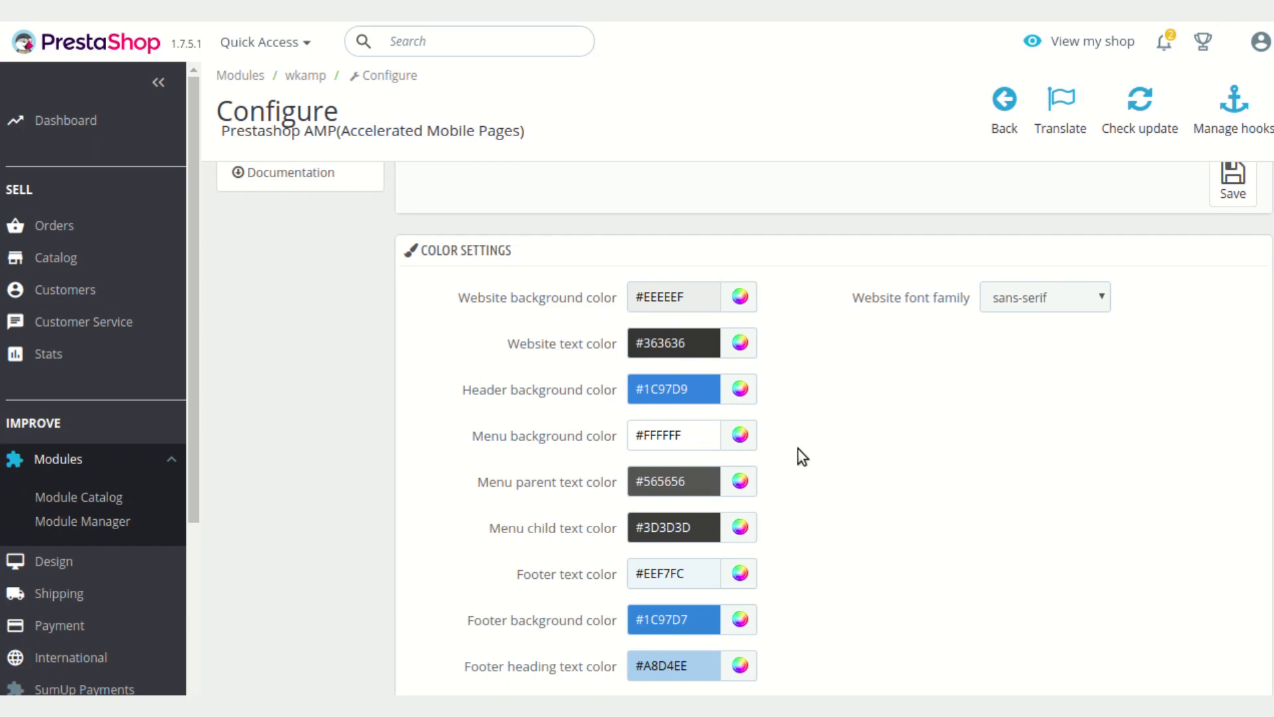
Review the Theme section's color settings and the website font family options
{"action": "scroll", "coordinate": [798, 451], "scroll_direction": "down", "scroll_amount": 4}
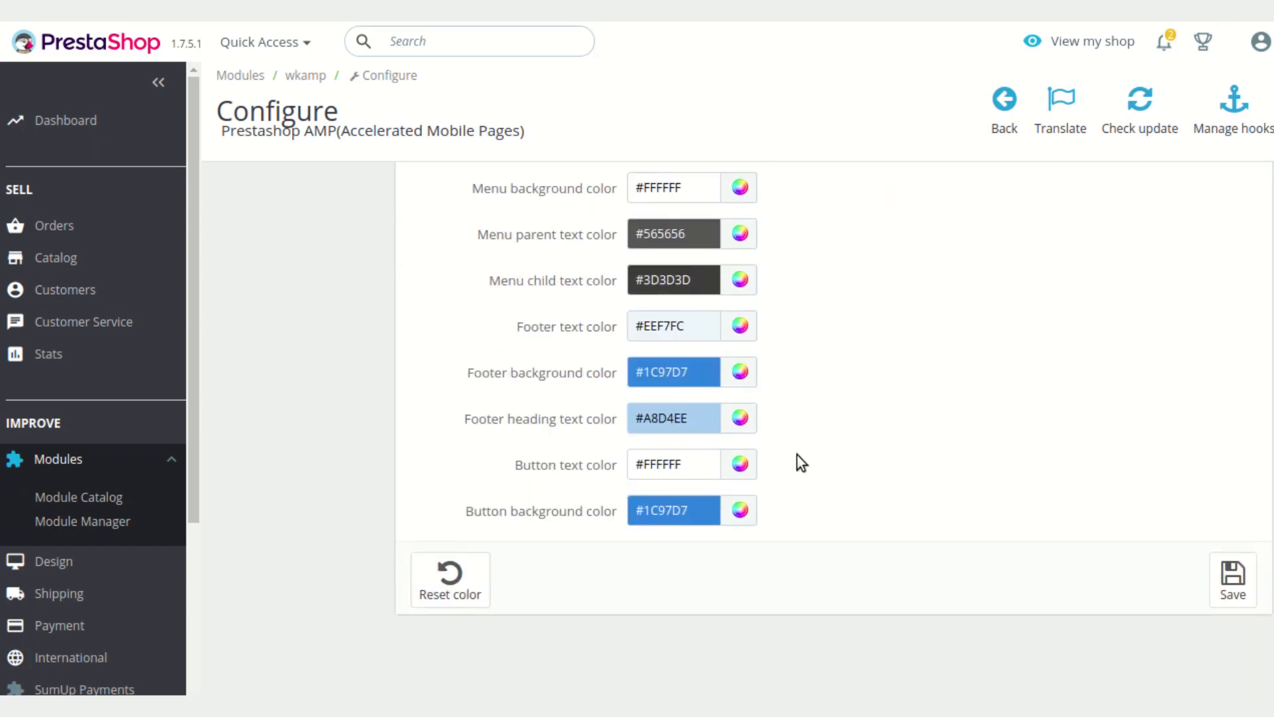
{"action": "scroll", "coordinate": [840, 482], "scroll_direction": "up", "scroll_amount": 1}
{"action": "scroll", "coordinate": [846, 476], "scroll_direction": "up", "scroll_amount": 1}
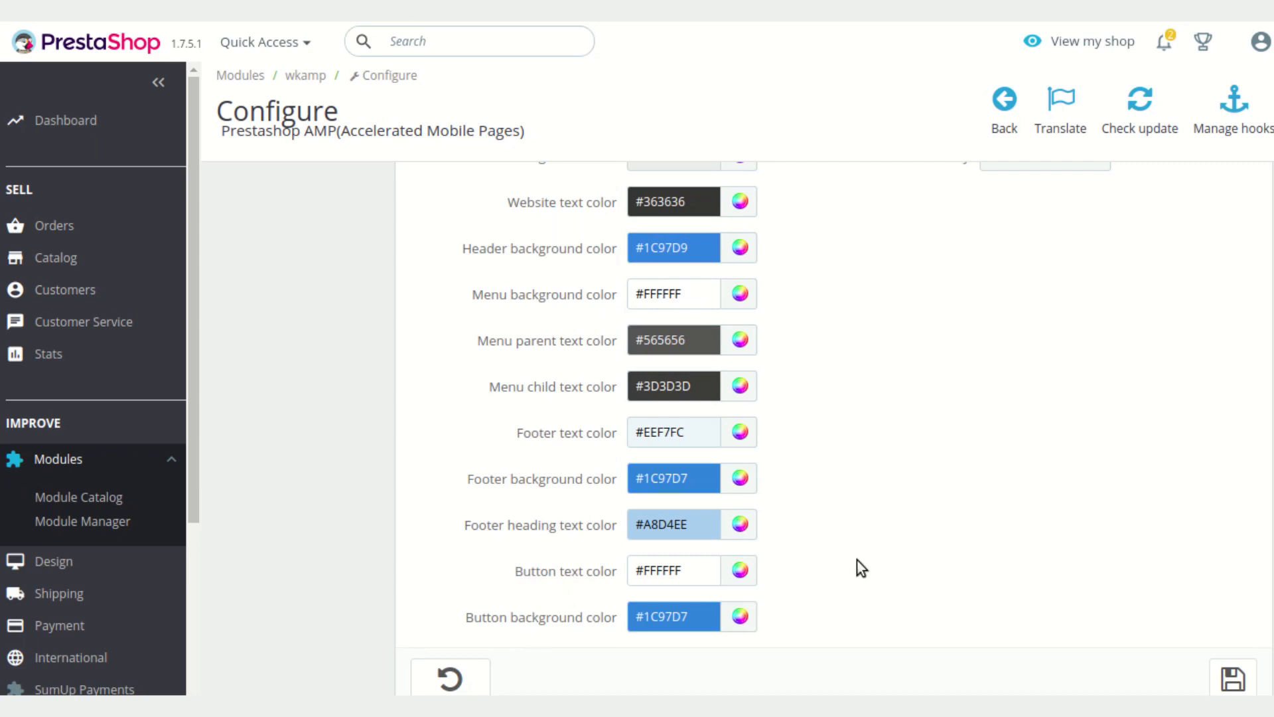
{"action": "scroll", "coordinate": [858, 568], "scroll_direction": "up", "scroll_amount": 3}
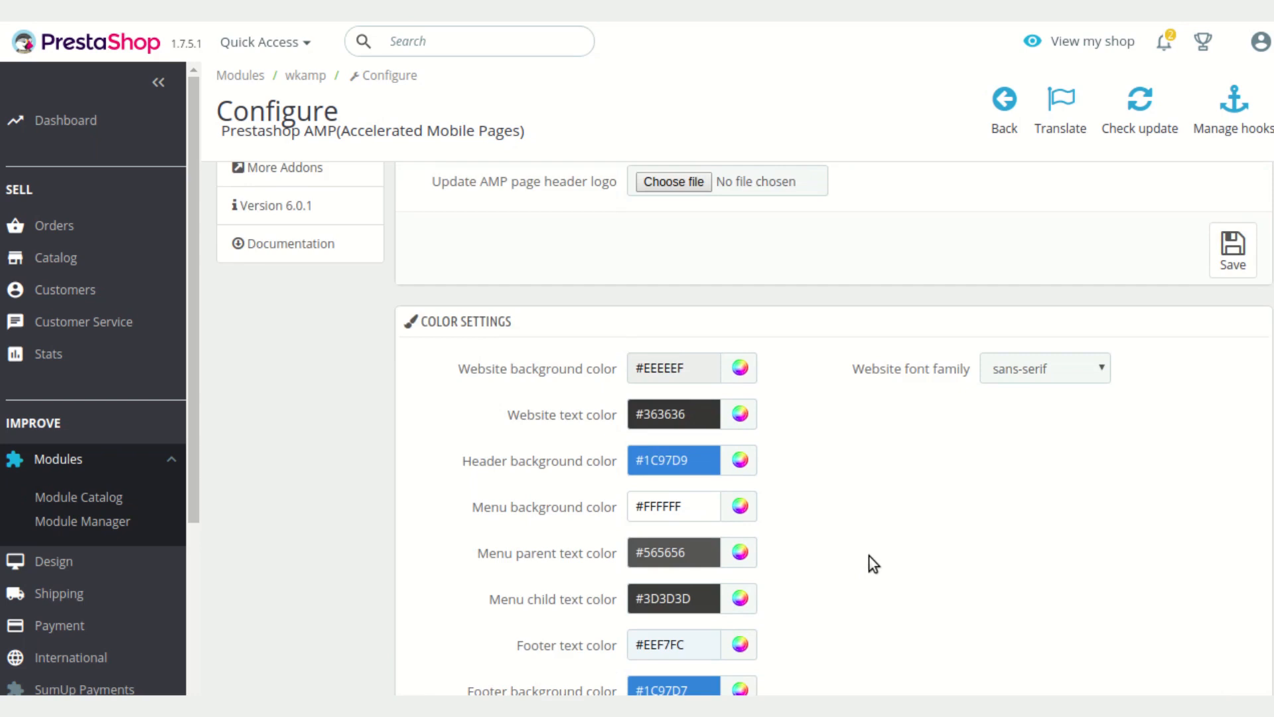
{"action": "left_click", "coordinate": [1084, 377]}
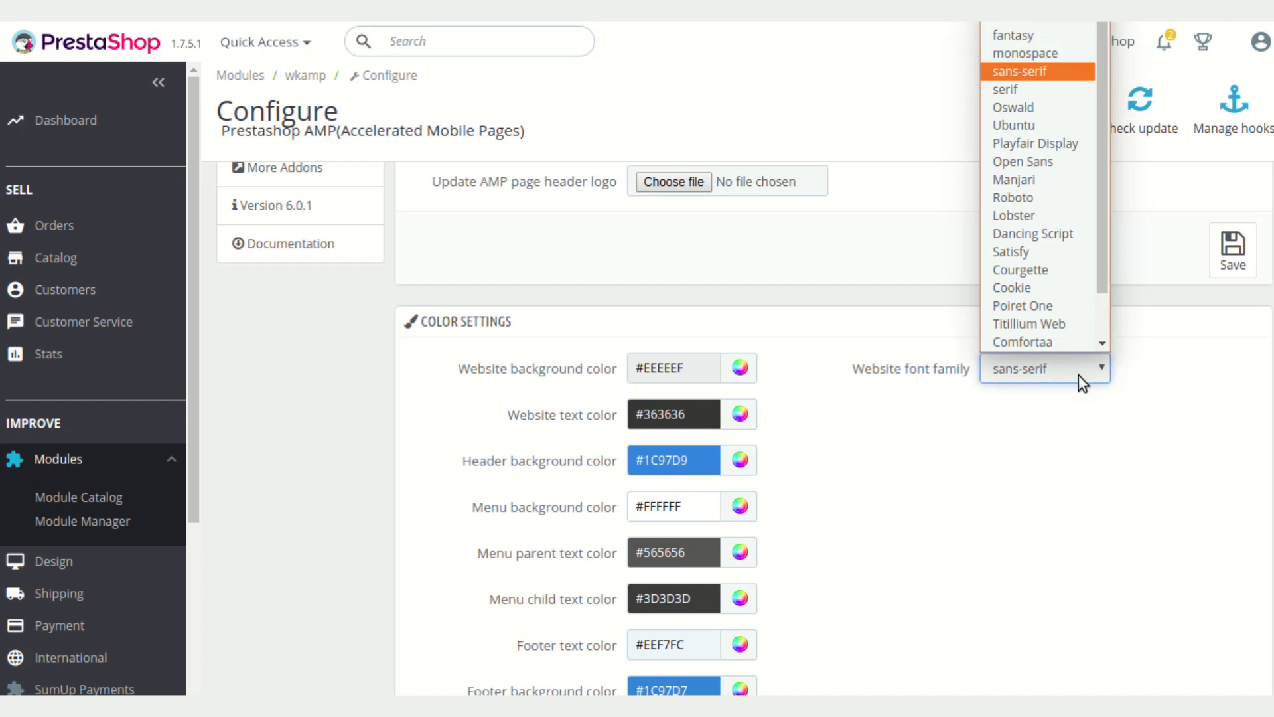
{"action": "left_click", "coordinate": [1078, 376]}
{"action": "scroll", "coordinate": [1078, 428], "scroll_direction": "up", "scroll_amount": 2}
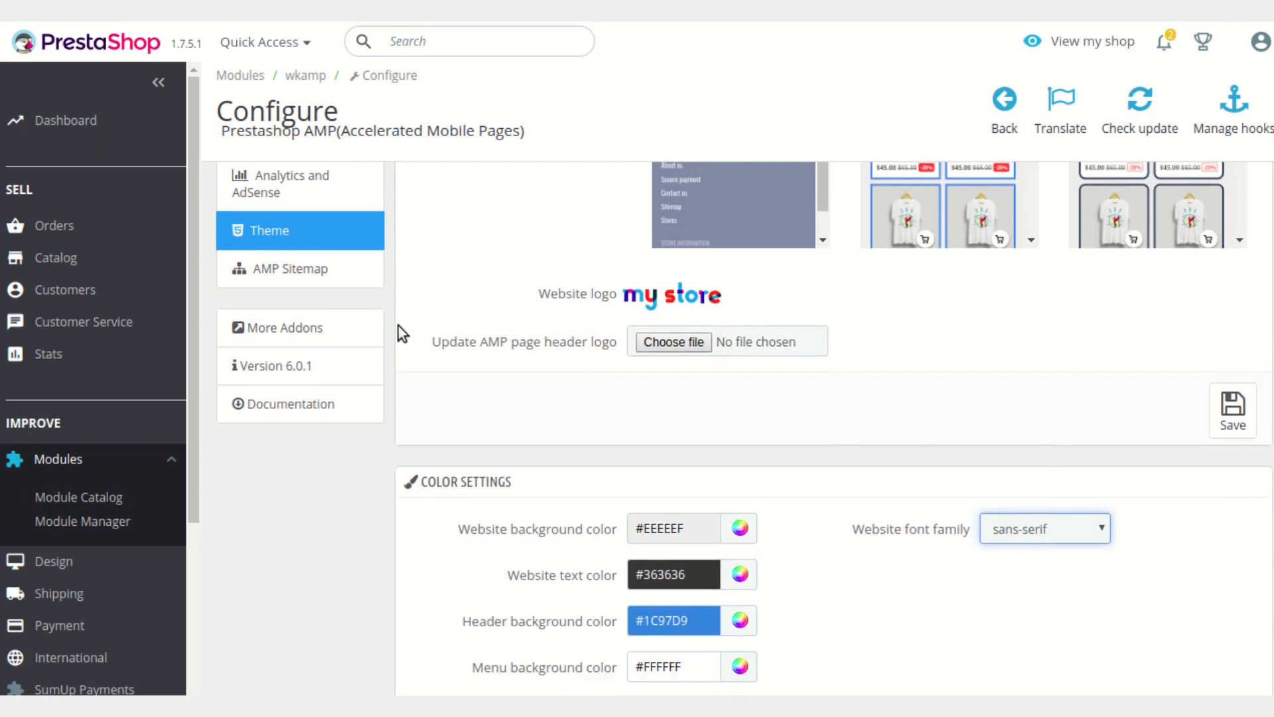
{"action": "scroll", "coordinate": [398, 328], "scroll_direction": "up", "scroll_amount": 2}
Open the AMP Sitemap settings and dismiss the settings-updated notice
{"action": "left_click", "coordinate": [347, 440]}
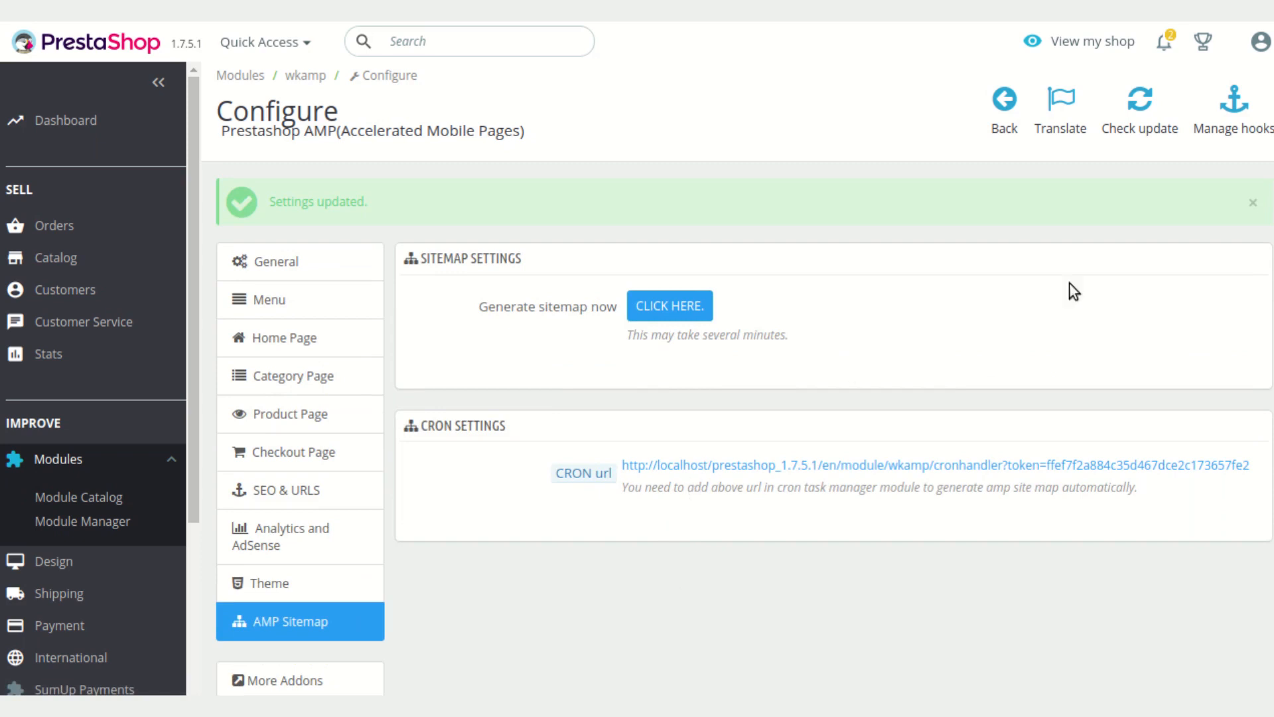
{"action": "left_click", "coordinate": [1253, 202]}
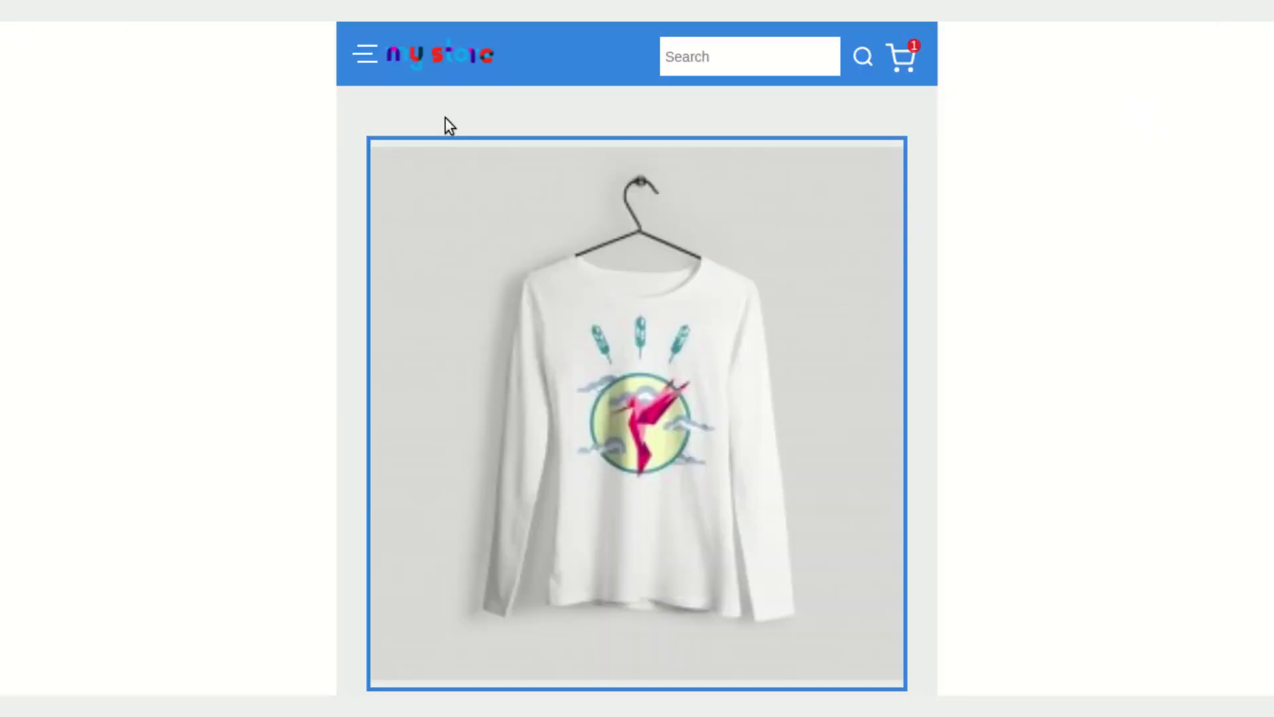
Go to the AMP storefront home page and open the Hummingbird printed sweater product page
{"action": "left_click", "coordinate": [441, 63]}
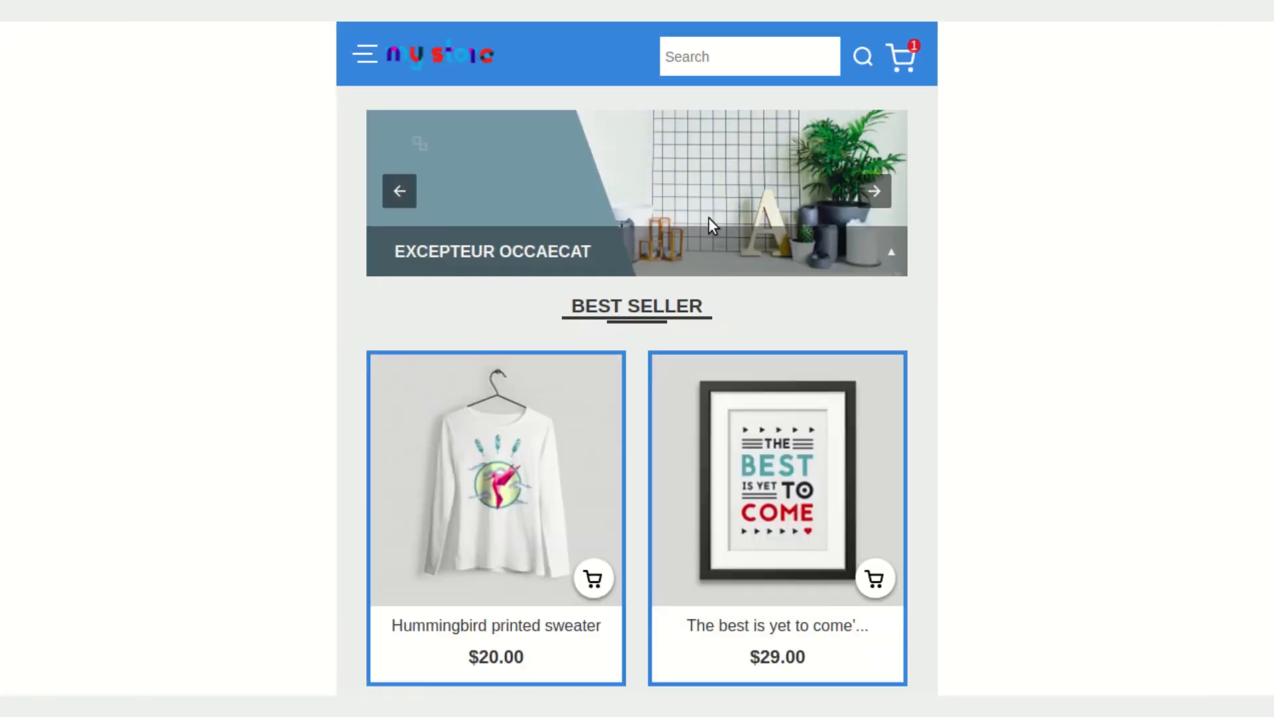
{"action": "scroll", "coordinate": [715, 320], "scroll_direction": "down", "scroll_amount": 3}
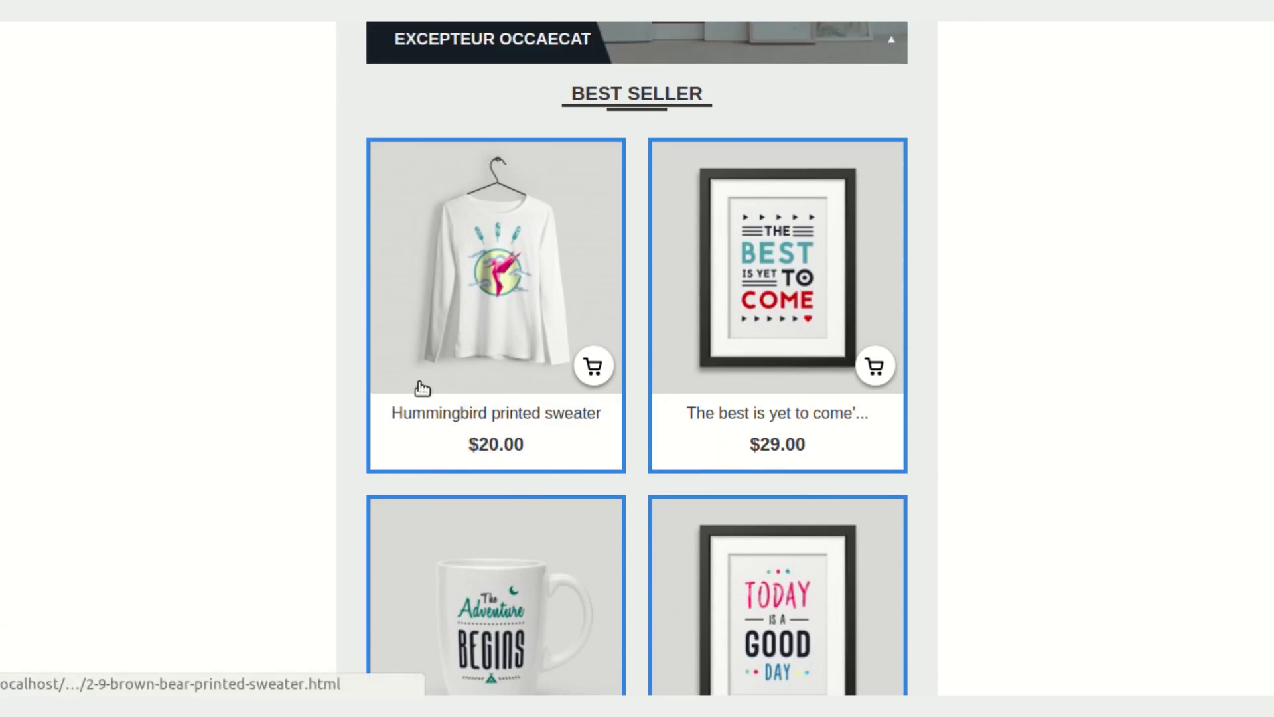
{"action": "left_click", "coordinate": [503, 271]}
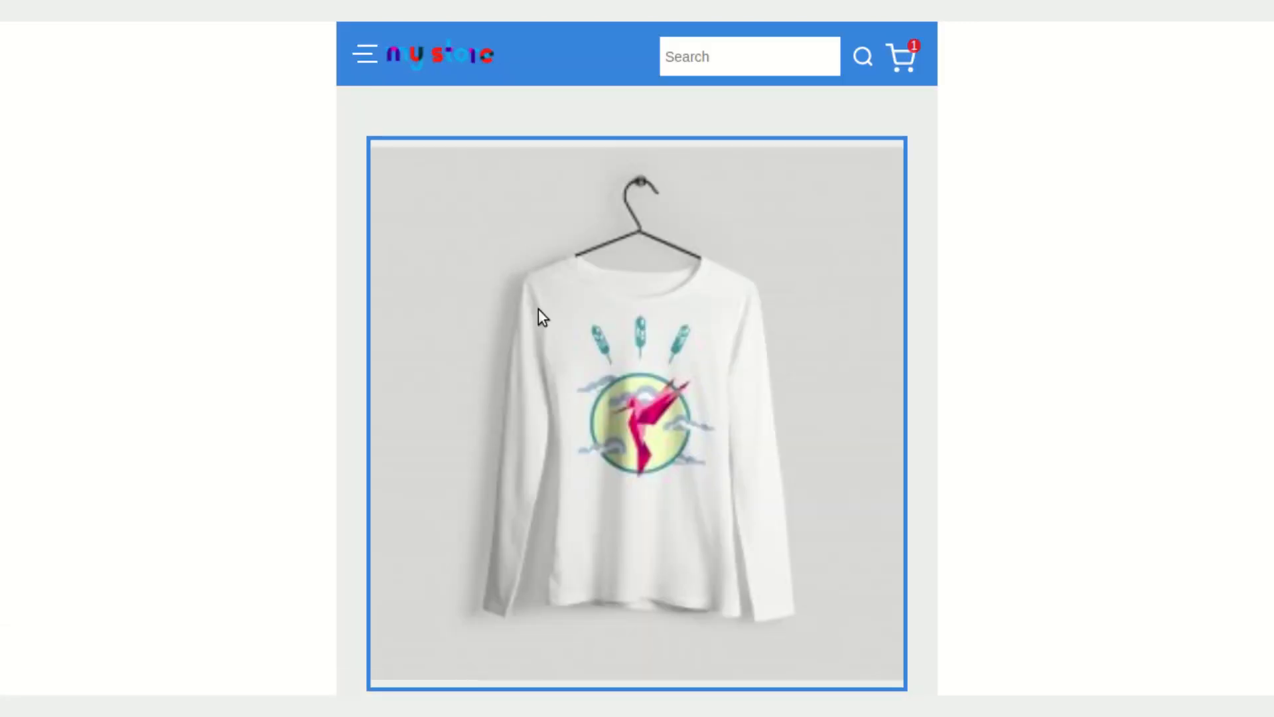
Add the Hummingbird printed sweater in size S to the cart from its AMP product page
{"action": "scroll", "coordinate": [719, 501], "scroll_direction": "down", "scroll_amount": 8}
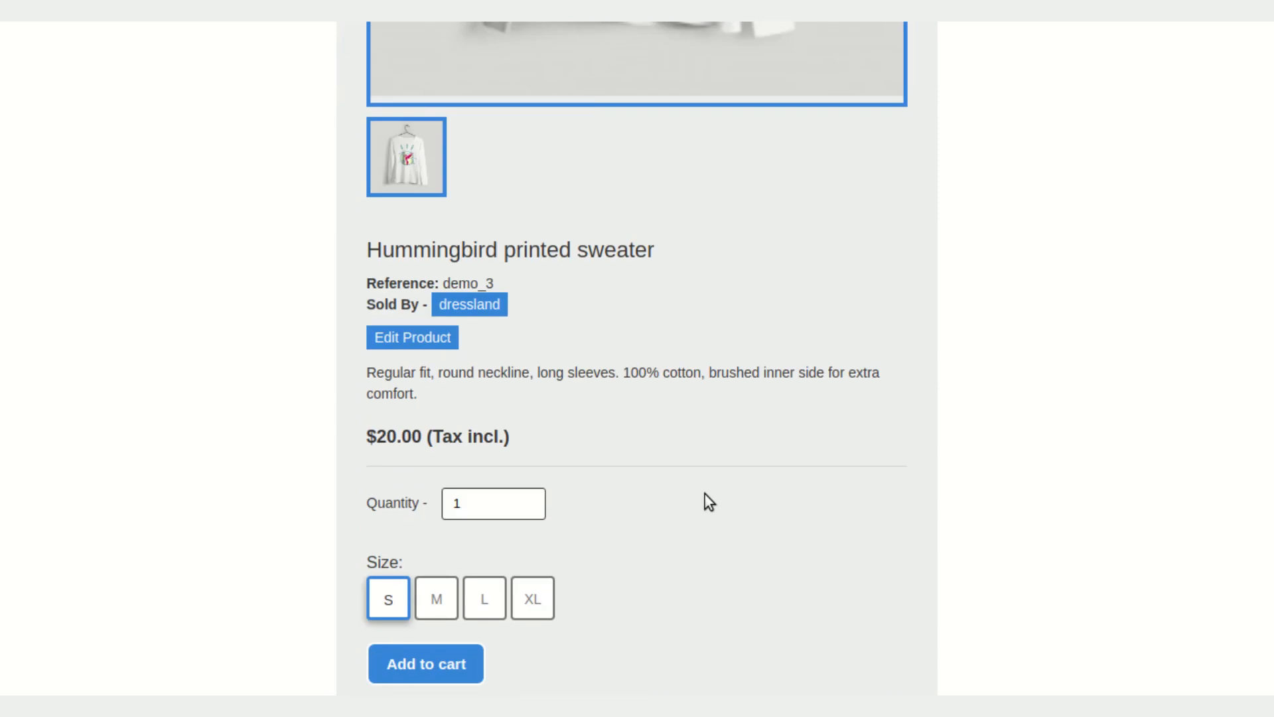
{"action": "scroll", "coordinate": [676, 425], "scroll_direction": "down", "scroll_amount": 5}
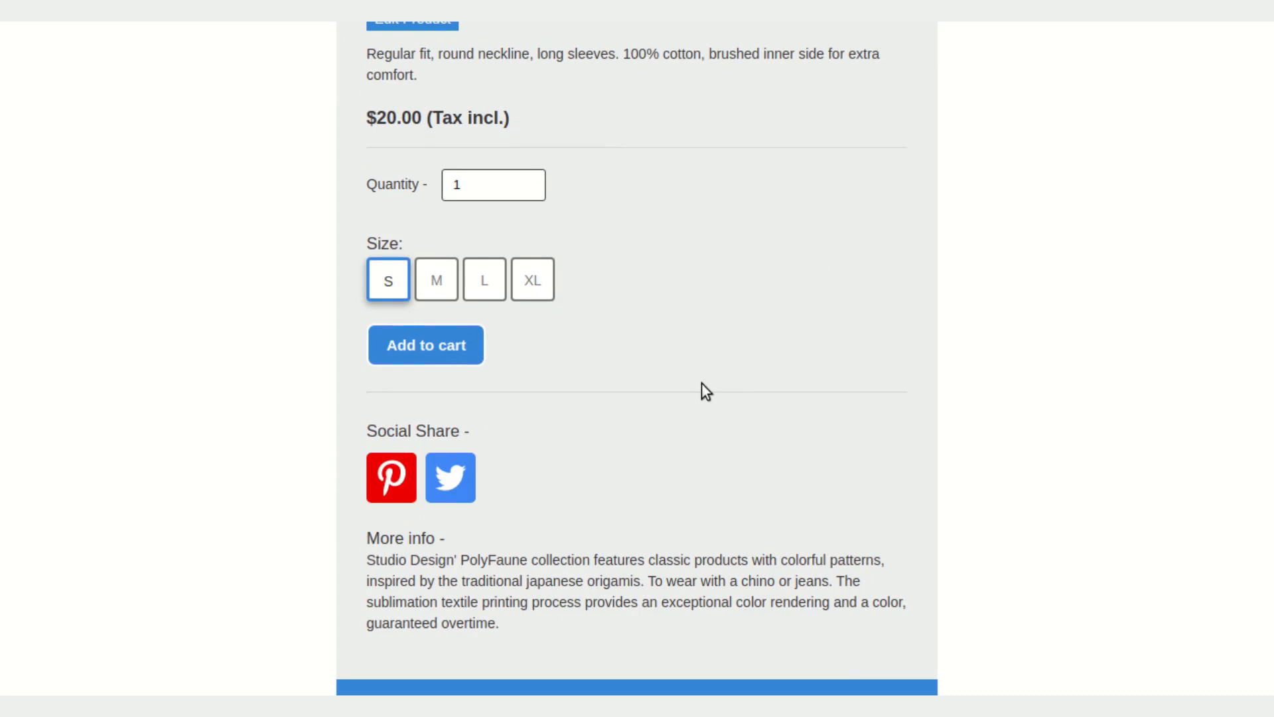
{"action": "scroll", "coordinate": [701, 383], "scroll_direction": "up", "scroll_amount": 1}
{"action": "scroll", "coordinate": [667, 414], "scroll_direction": "up", "scroll_amount": 1}
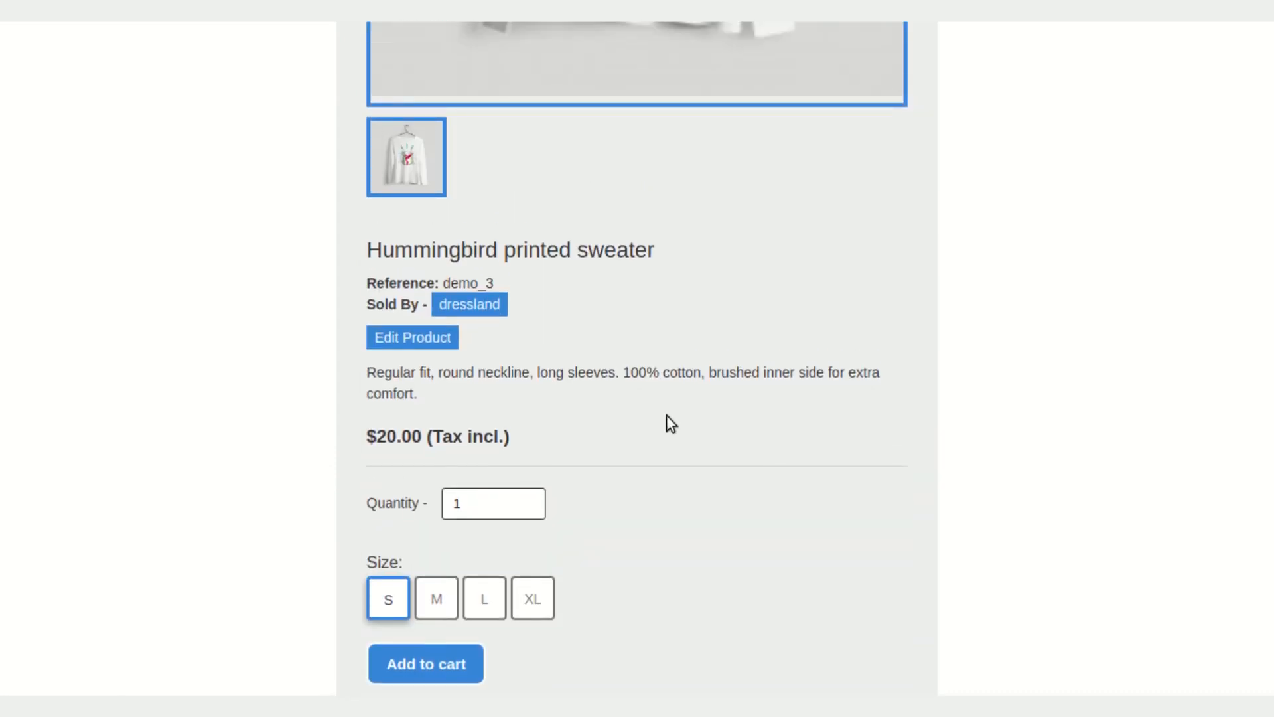
{"action": "scroll", "coordinate": [537, 458], "scroll_direction": "down", "scroll_amount": 2}
{"action": "scroll", "coordinate": [734, 379], "scroll_direction": "up", "scroll_amount": 9}
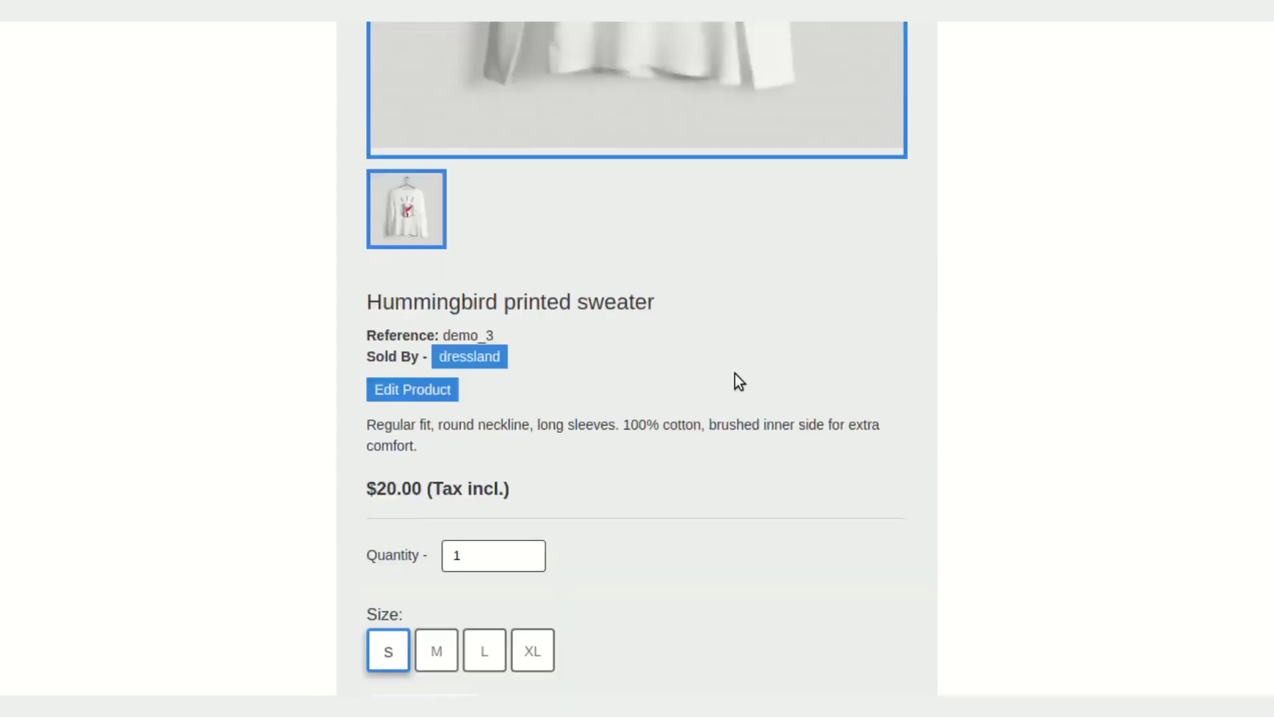
{"action": "scroll", "coordinate": [734, 379], "scroll_direction": "down", "scroll_amount": 10}
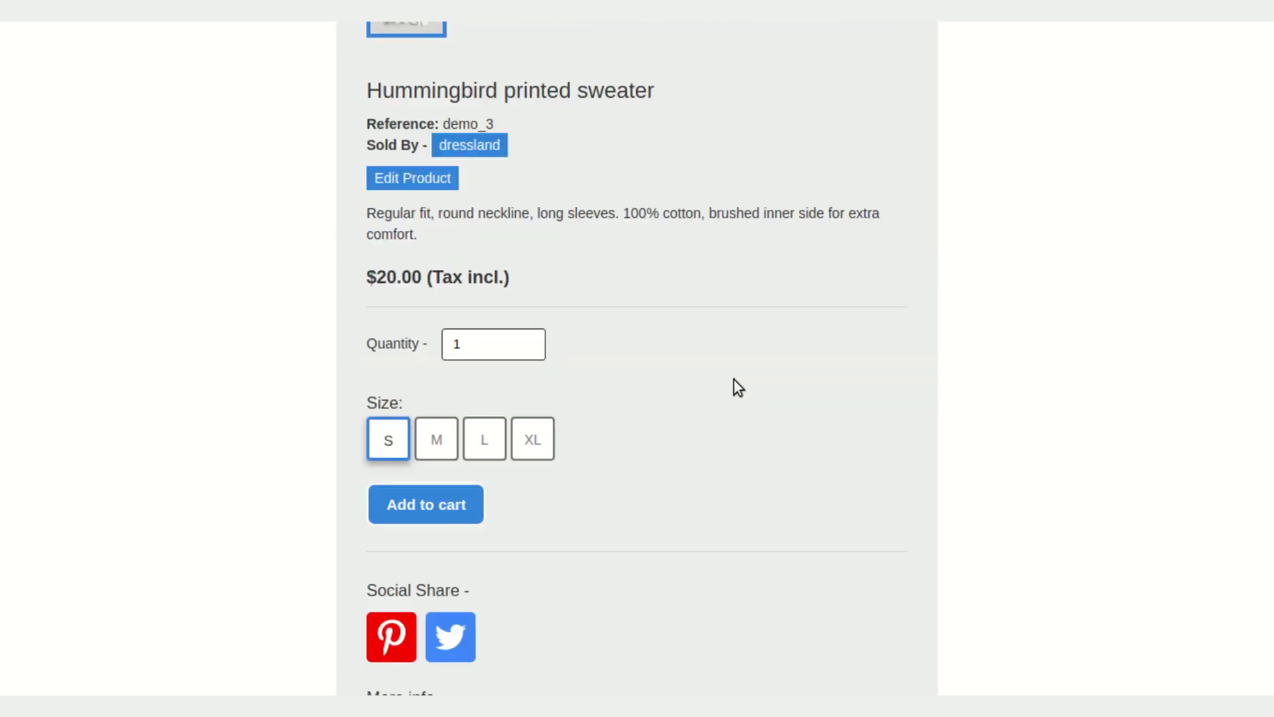
{"action": "scroll", "coordinate": [617, 392], "scroll_direction": "up", "scroll_amount": 2}
{"action": "scroll", "coordinate": [608, 384], "scroll_direction": "down", "scroll_amount": 1}
{"action": "scroll", "coordinate": [607, 385], "scroll_direction": "down", "scroll_amount": 3}
{"action": "left_click", "coordinate": [434, 410]}
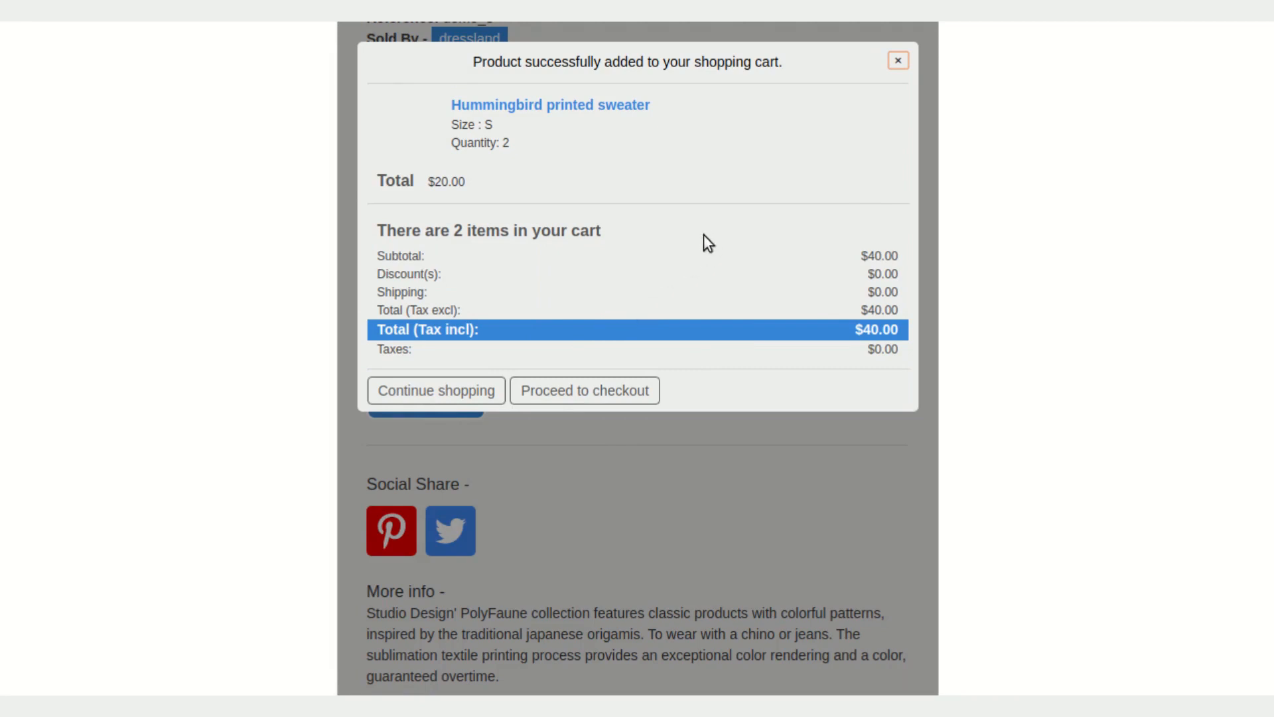
Proceed to checkout from the cart confirmation popup and the shopping cart page
{"action": "left_click", "coordinate": [589, 395]}
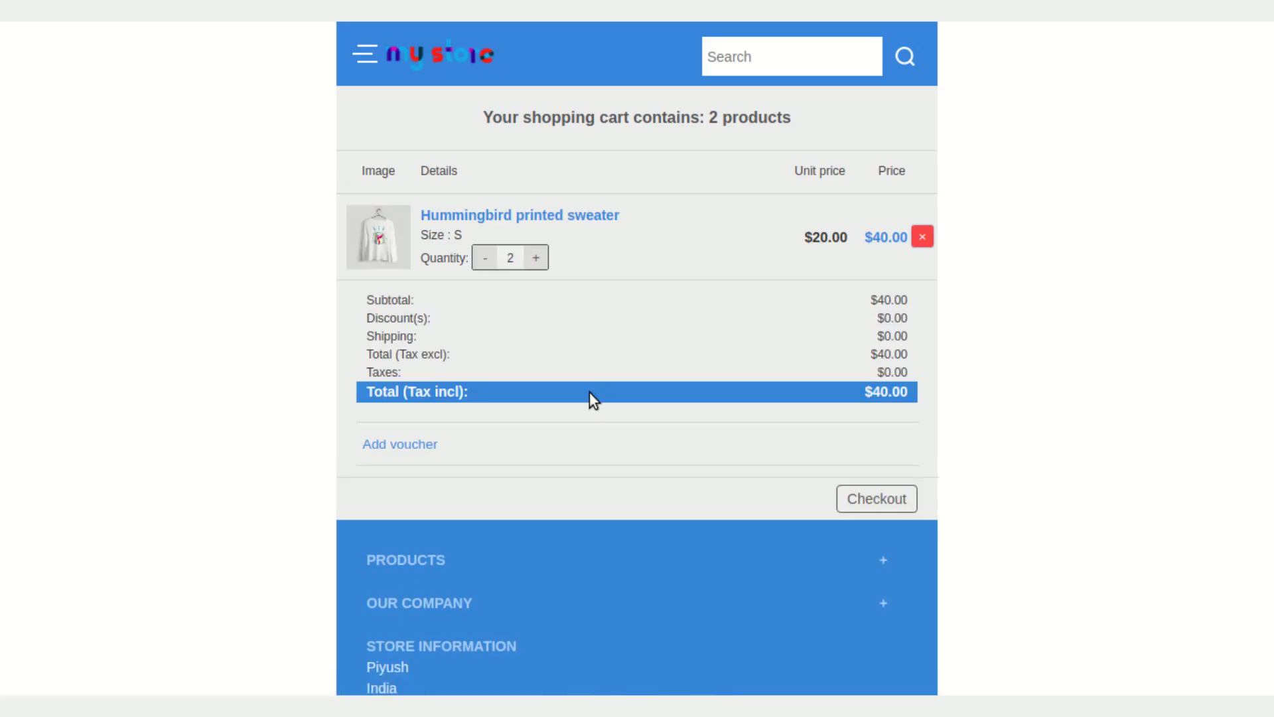
{"action": "scroll", "coordinate": [598, 404], "scroll_direction": "down", "scroll_amount": 1}
{"action": "scroll", "coordinate": [602, 402], "scroll_direction": "up", "scroll_amount": 1}
{"action": "left_click", "coordinate": [866, 507]}
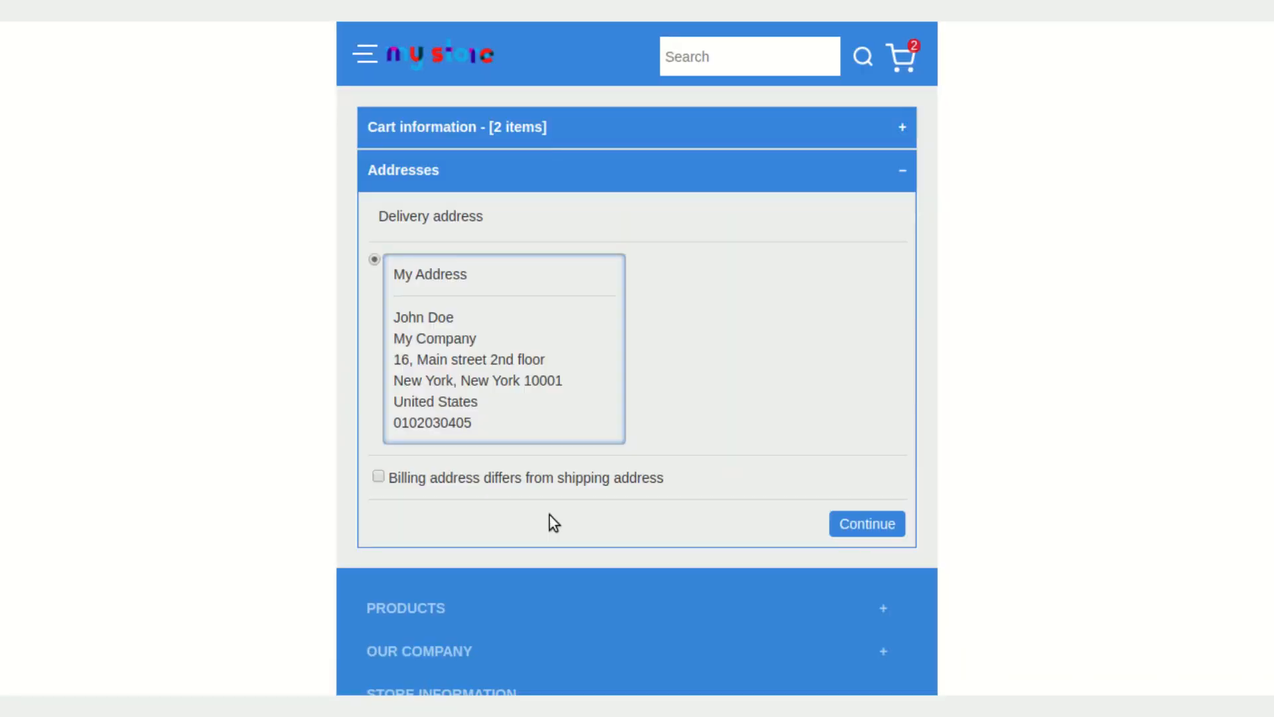
Keep the default delivery address, select Easy Dispatch shipping and continue
{"action": "scroll", "coordinate": [544, 478], "scroll_direction": "down", "scroll_amount": 1}
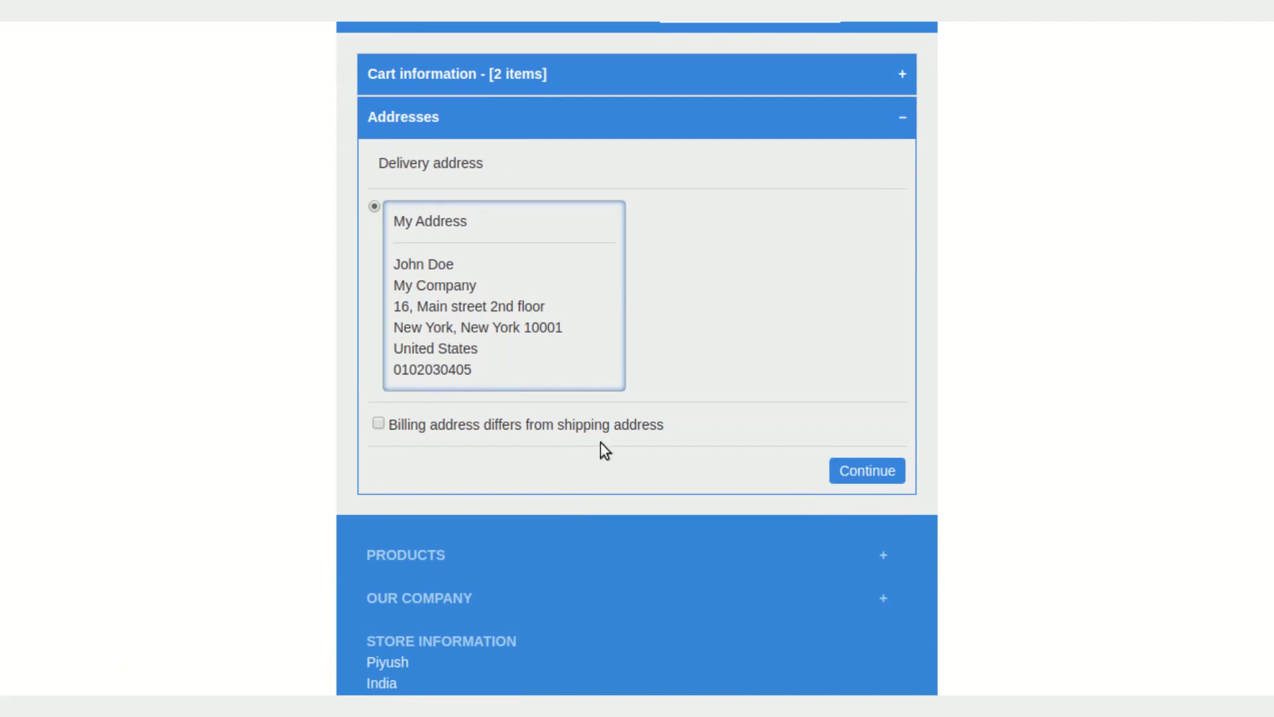
{"action": "scroll", "coordinate": [600, 444], "scroll_direction": "down", "scroll_amount": 2}
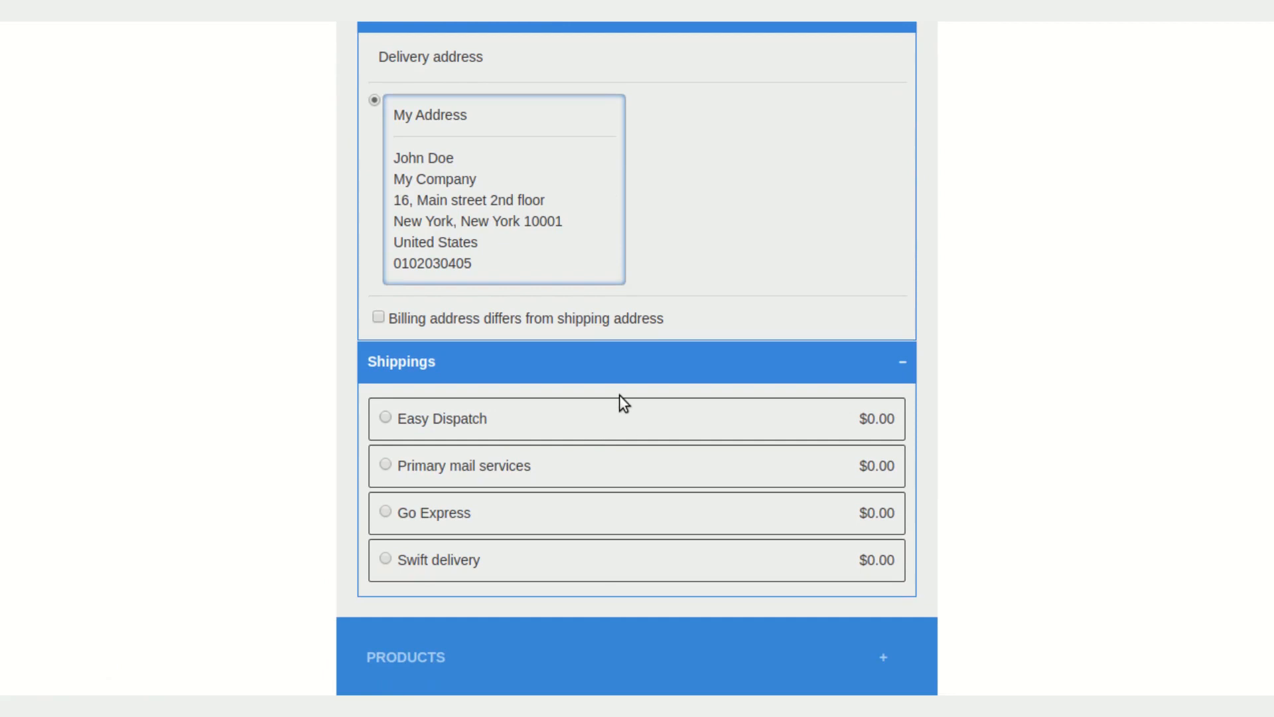
{"action": "scroll", "coordinate": [608, 395], "scroll_direction": "down", "scroll_amount": 2}
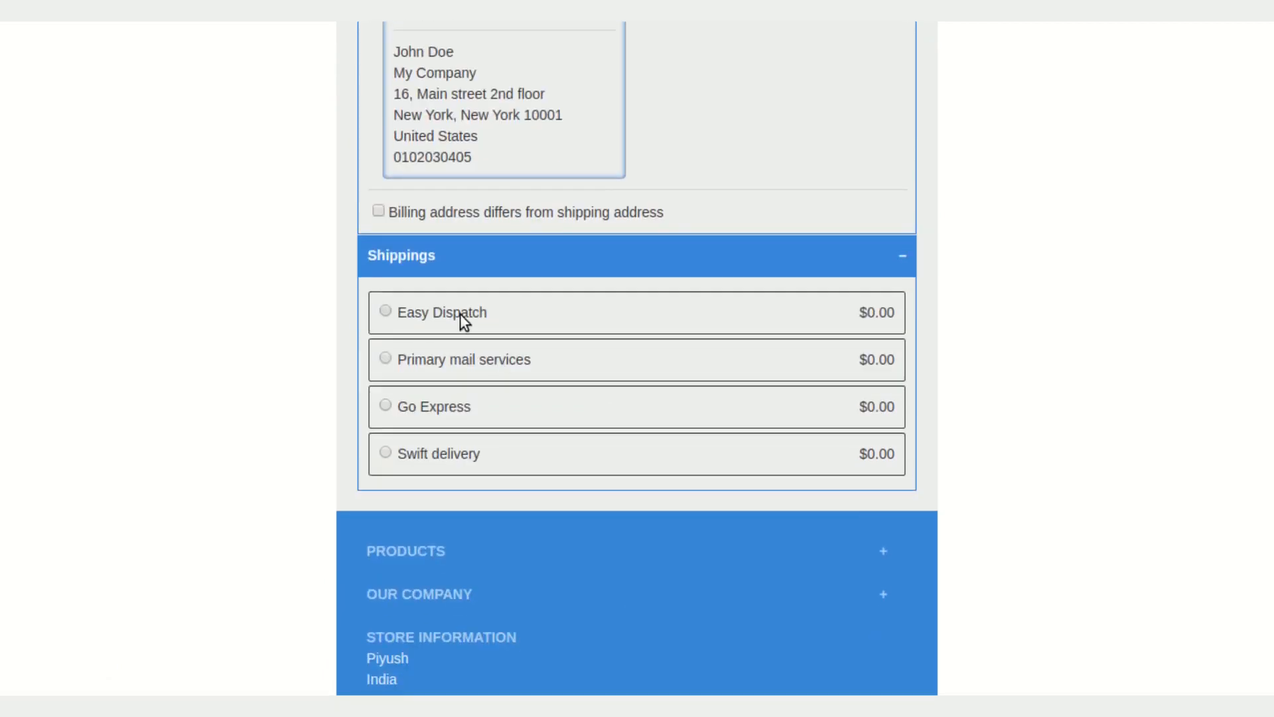
{"action": "left_click", "coordinate": [460, 313]}
{"action": "left_click", "coordinate": [856, 514]}
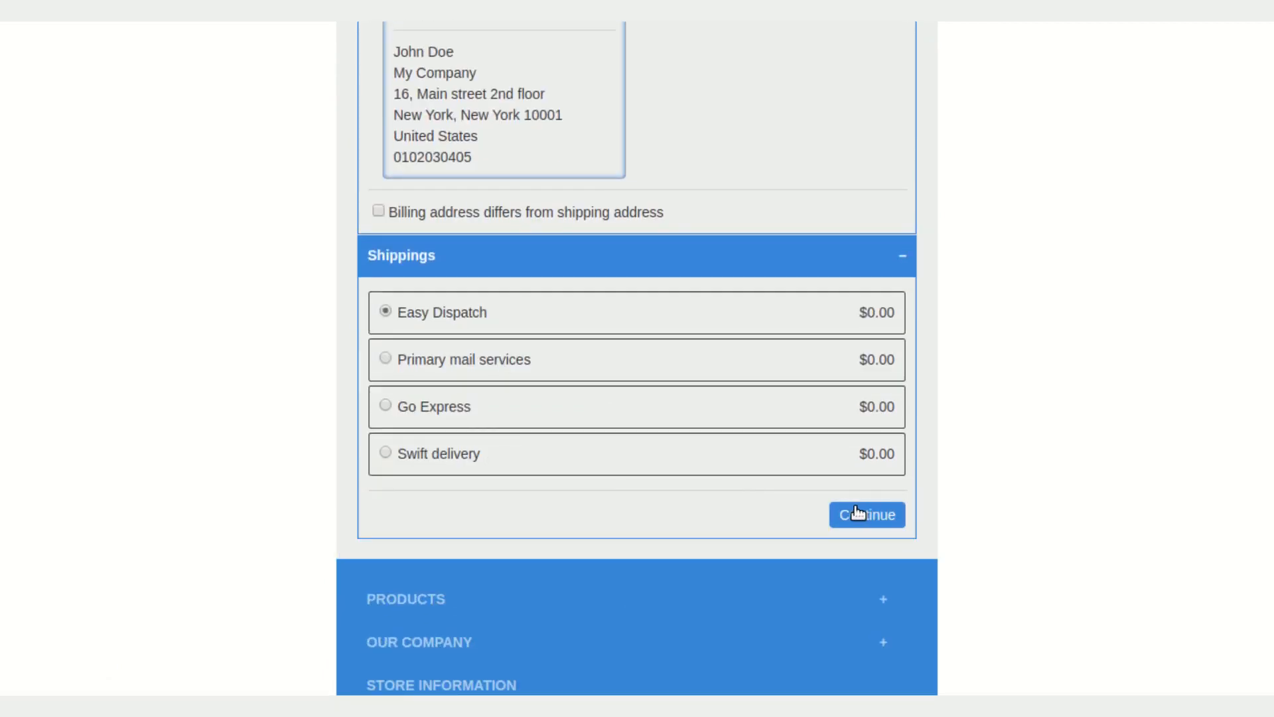
Choose Pay by Check, accept the terms of service and place the order
{"action": "scroll", "coordinate": [704, 502], "scroll_direction": "down", "scroll_amount": 3}
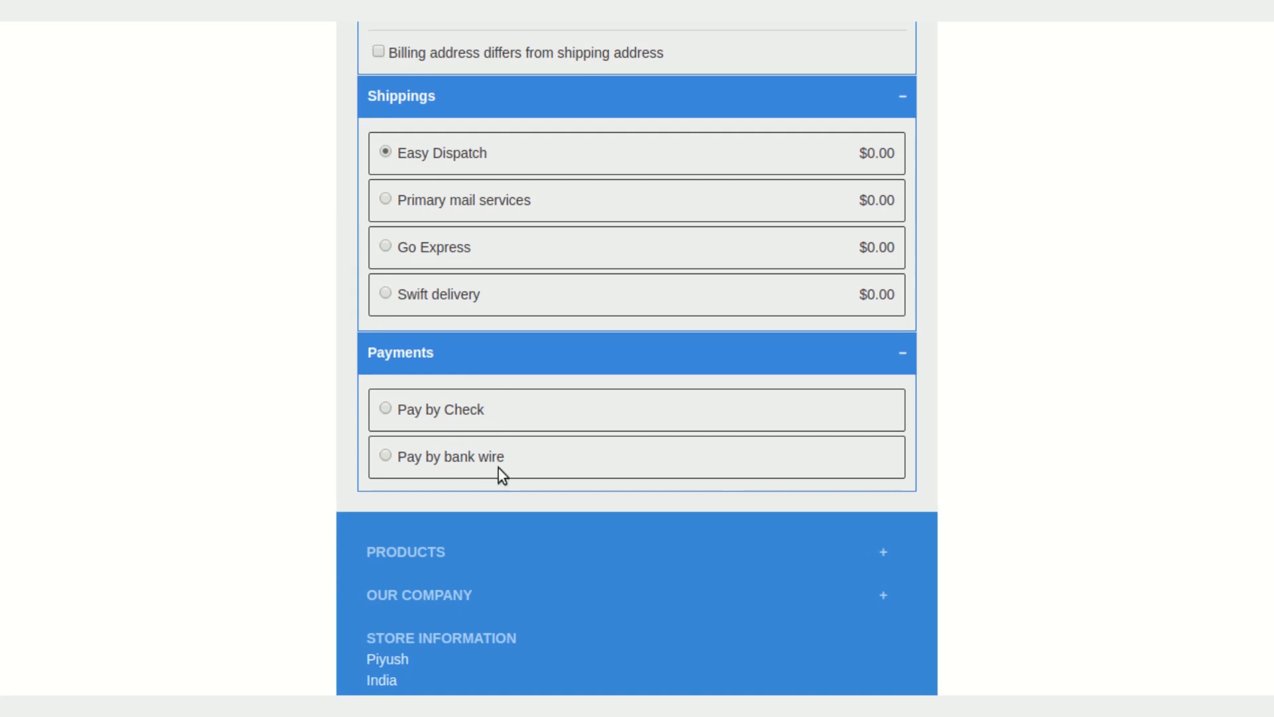
{"action": "left_click", "coordinate": [525, 416]}
{"action": "scroll", "coordinate": [439, 418], "scroll_direction": "down", "scroll_amount": 2}
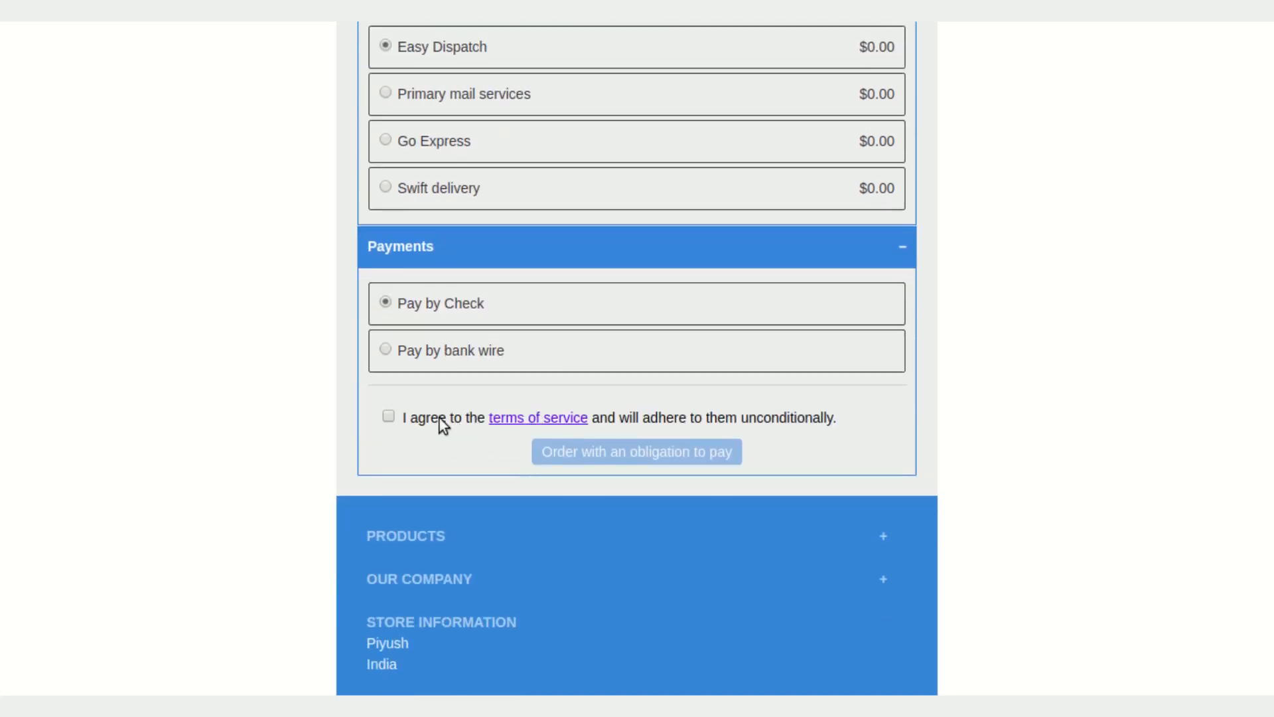
{"action": "left_click", "coordinate": [387, 416]}
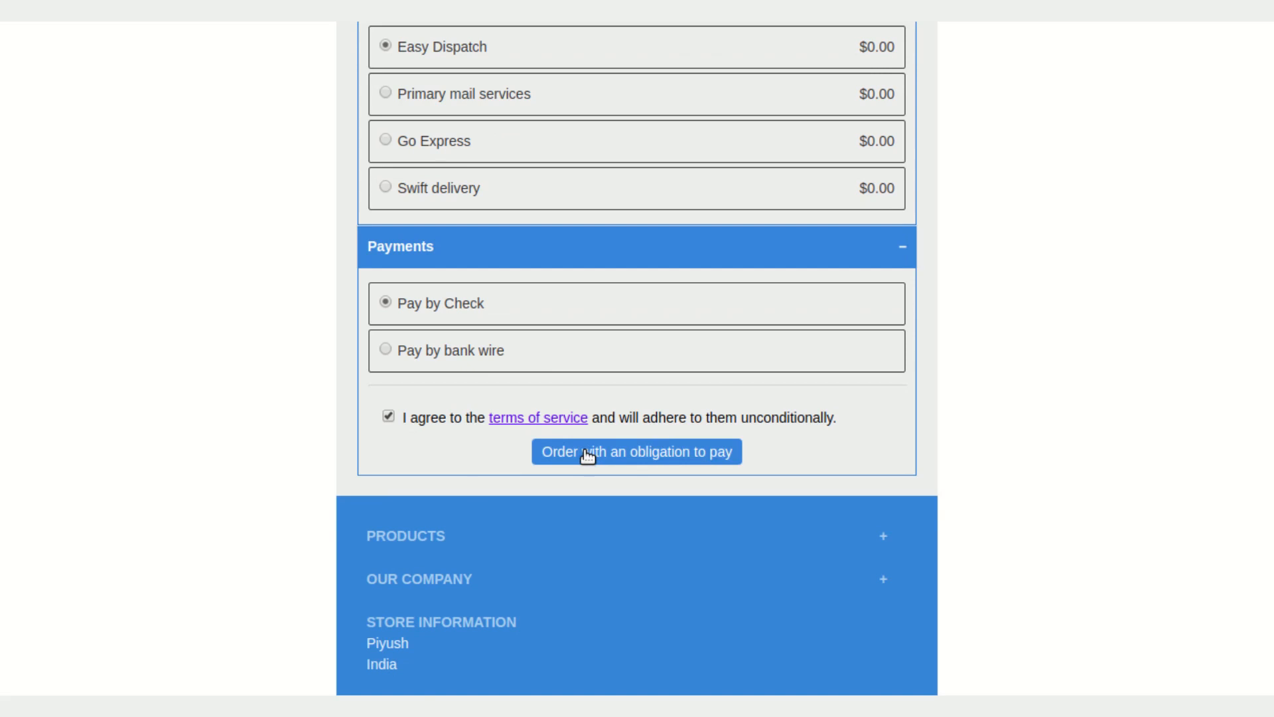
{"action": "left_click", "coordinate": [587, 453]}
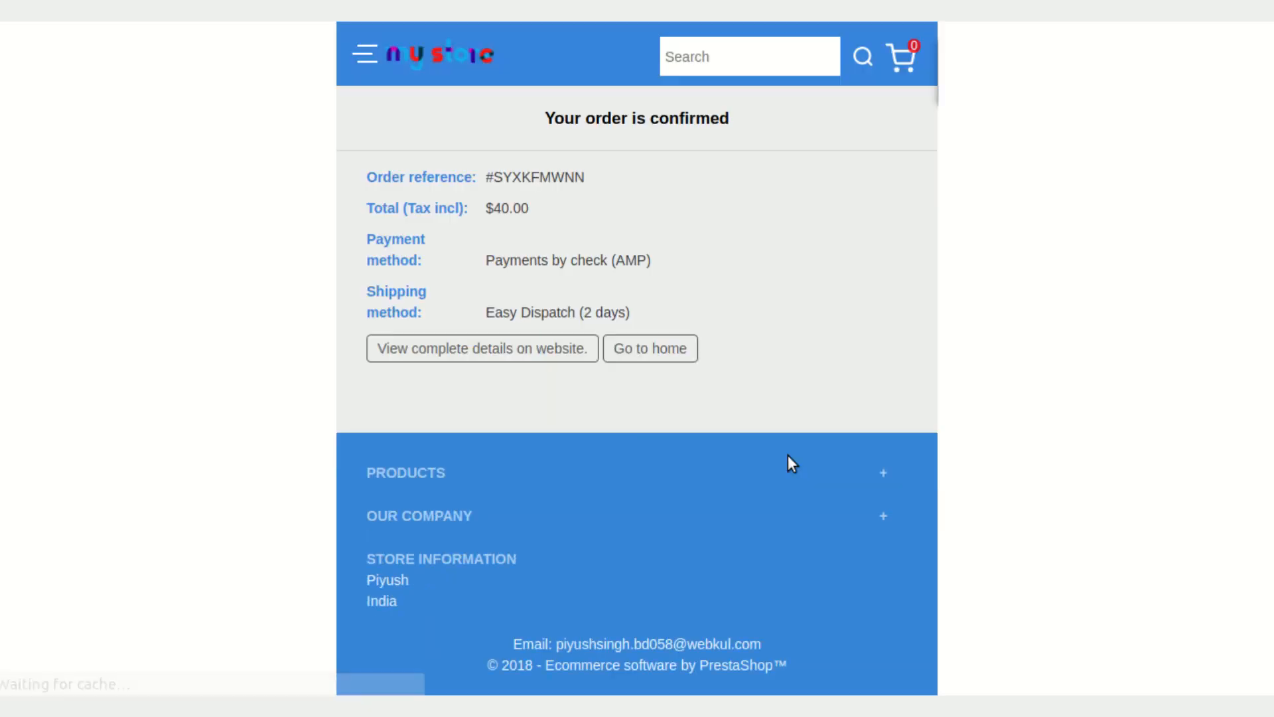
{"action": "scroll", "coordinate": [787, 446], "scroll_direction": "down", "scroll_amount": 1}
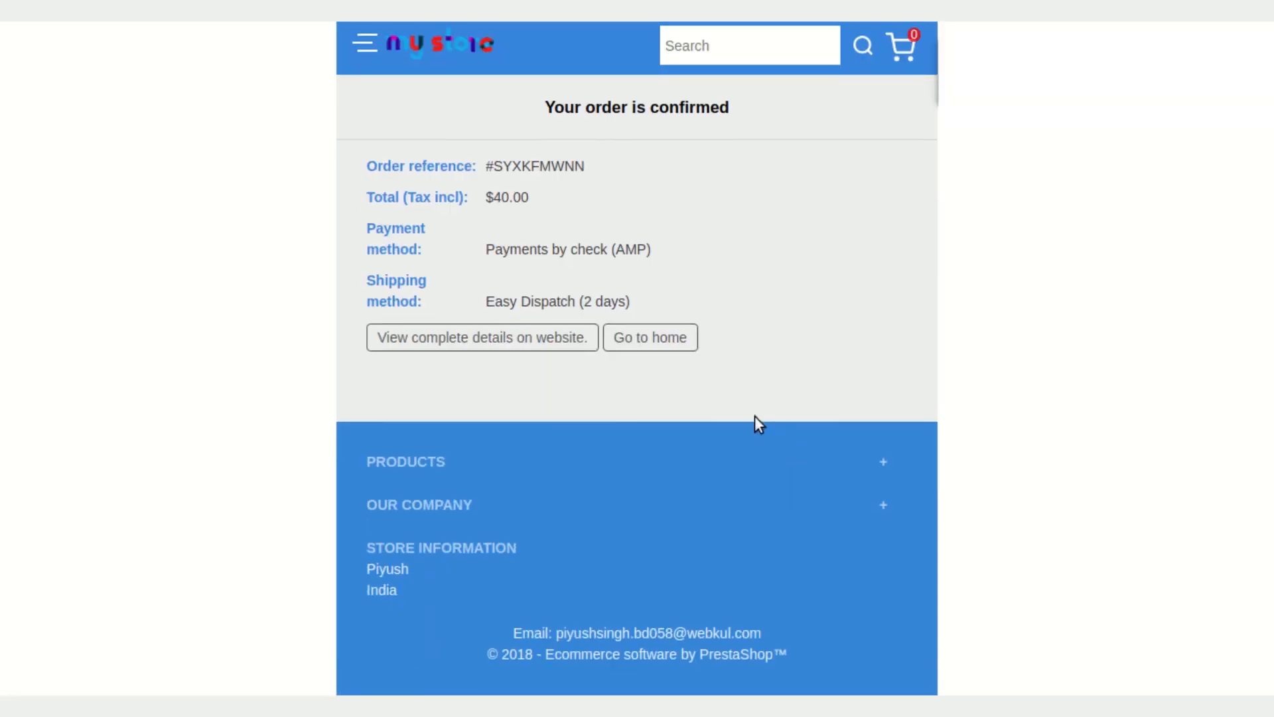